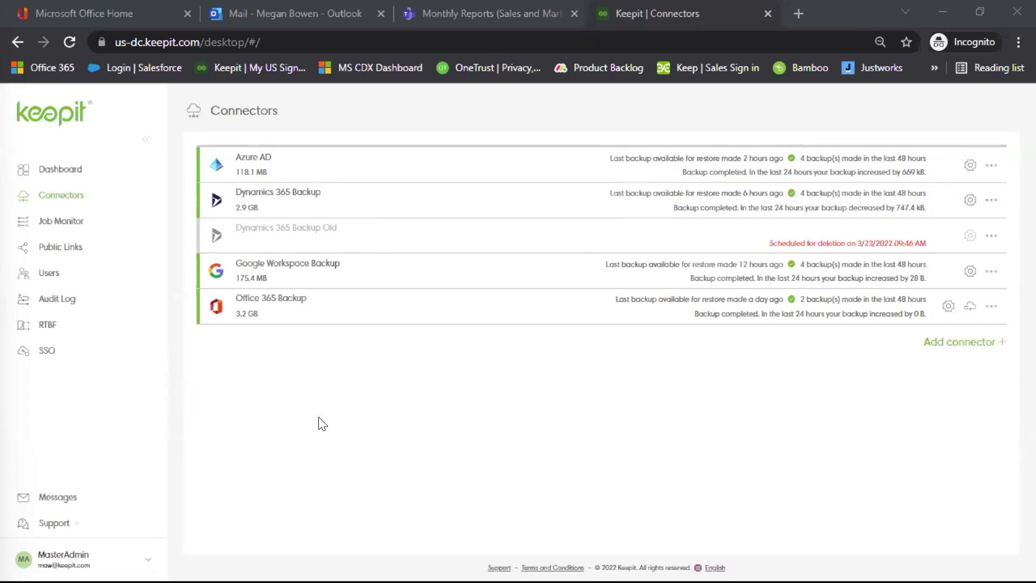
Open the Posts of the Monthly Reports channel under Sales and Marketing in the Office 365 Backup's Groups & Teams.
{"action": "left_click", "coordinate": [350, 310]}
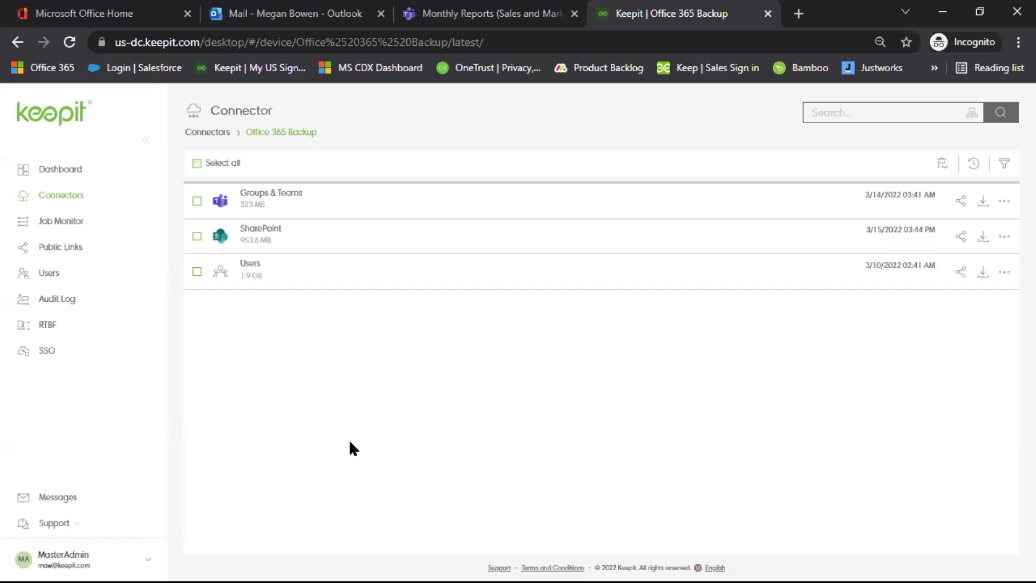
{"action": "left_click", "coordinate": [291, 201]}
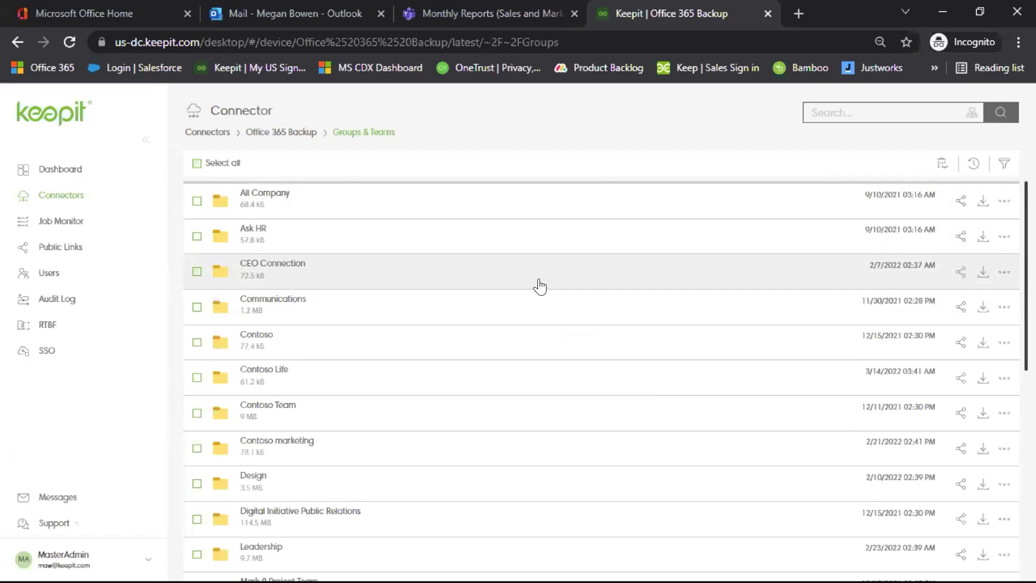
{"action": "scroll", "coordinate": [410, 310], "scroll_direction": "down", "scroll_amount": 8}
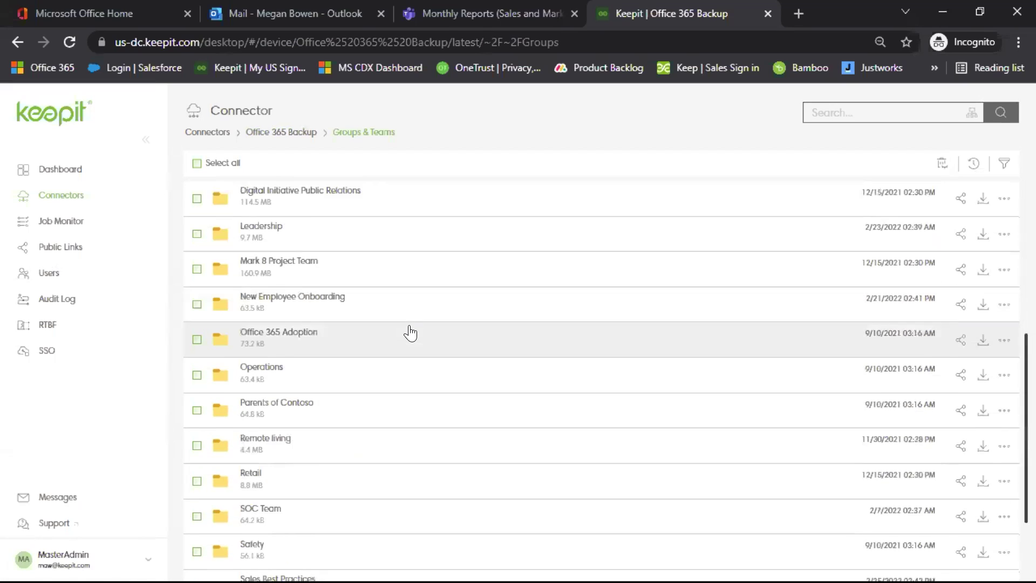
{"action": "left_click", "coordinate": [279, 495]}
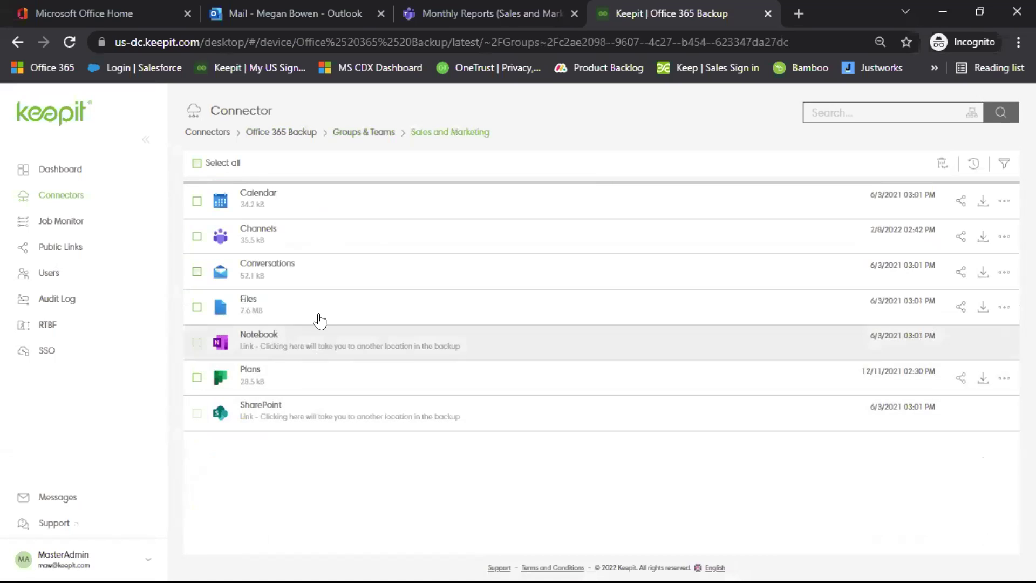
{"action": "left_click", "coordinate": [277, 235]}
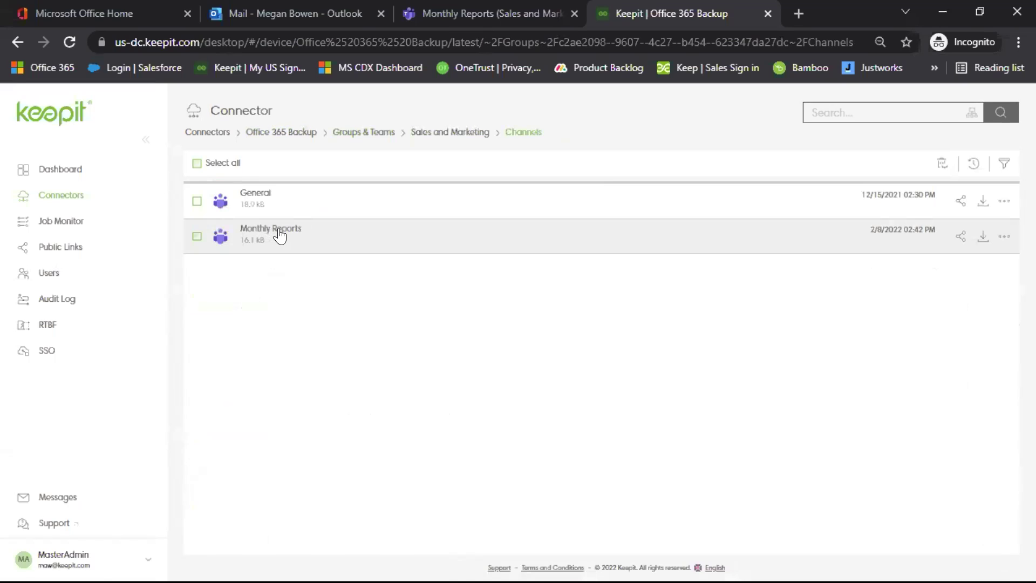
{"action": "left_click", "coordinate": [280, 234]}
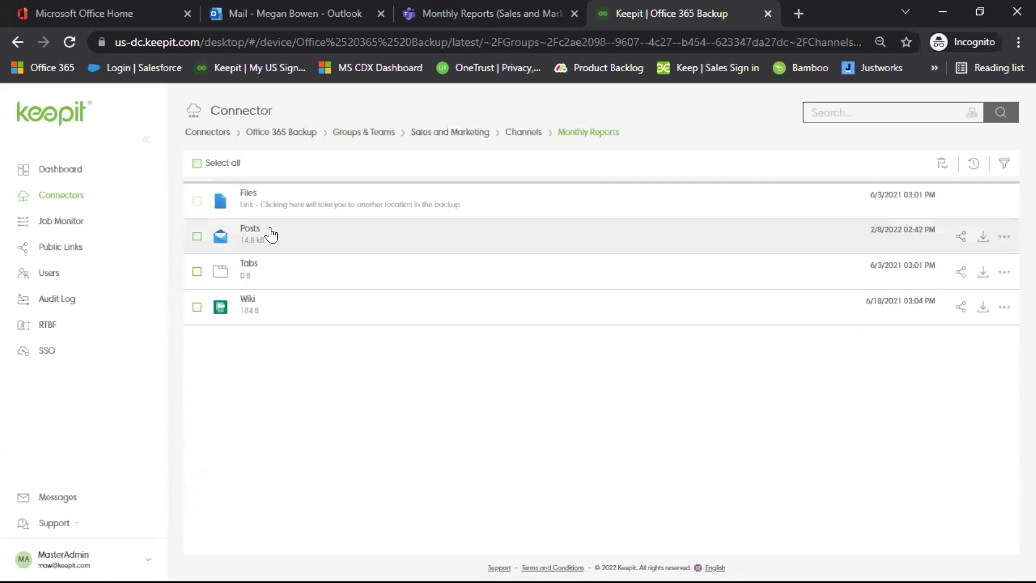
{"action": "left_click", "coordinate": [271, 234]}
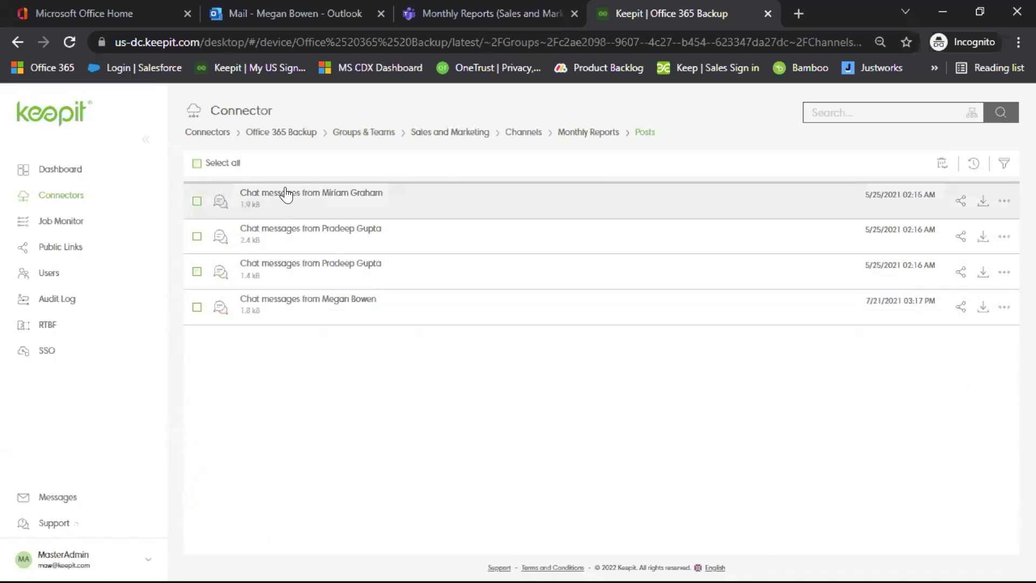
Preview the first two backed-up chat messages in the Posts folder and close the preview.
{"action": "left_click", "coordinate": [286, 194]}
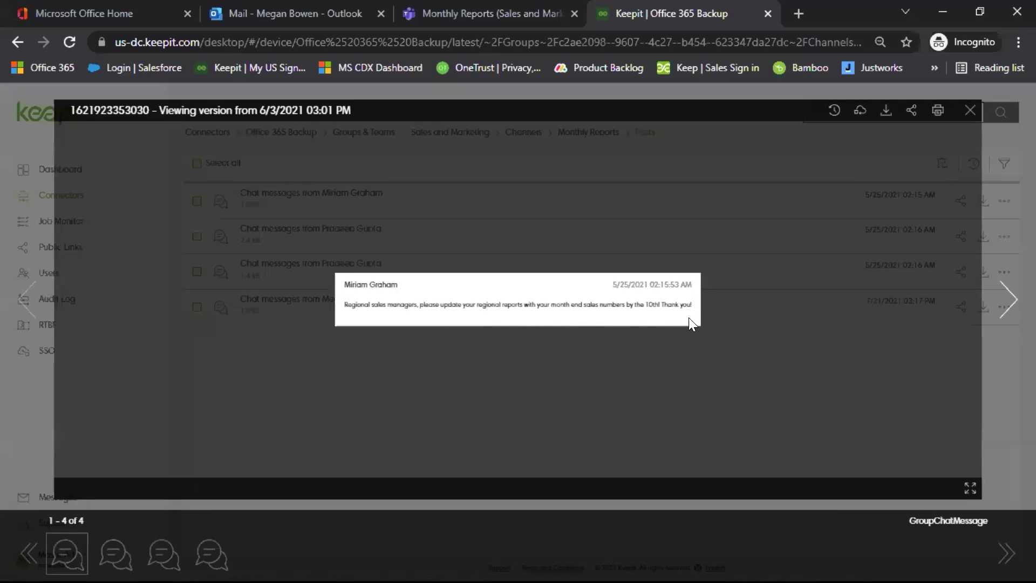
{"action": "left_click", "coordinate": [1007, 298]}
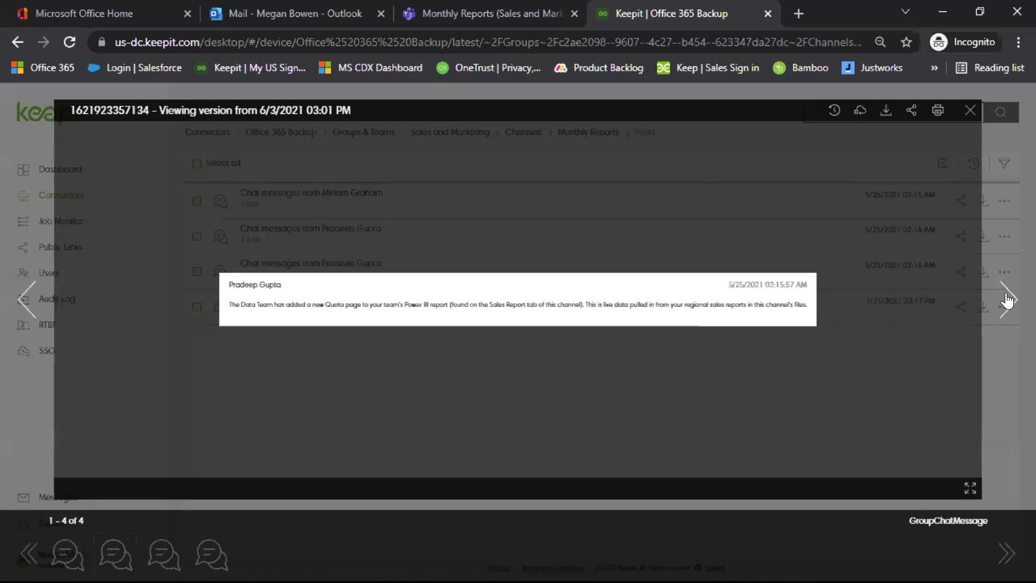
{"action": "left_click", "coordinate": [969, 110]}
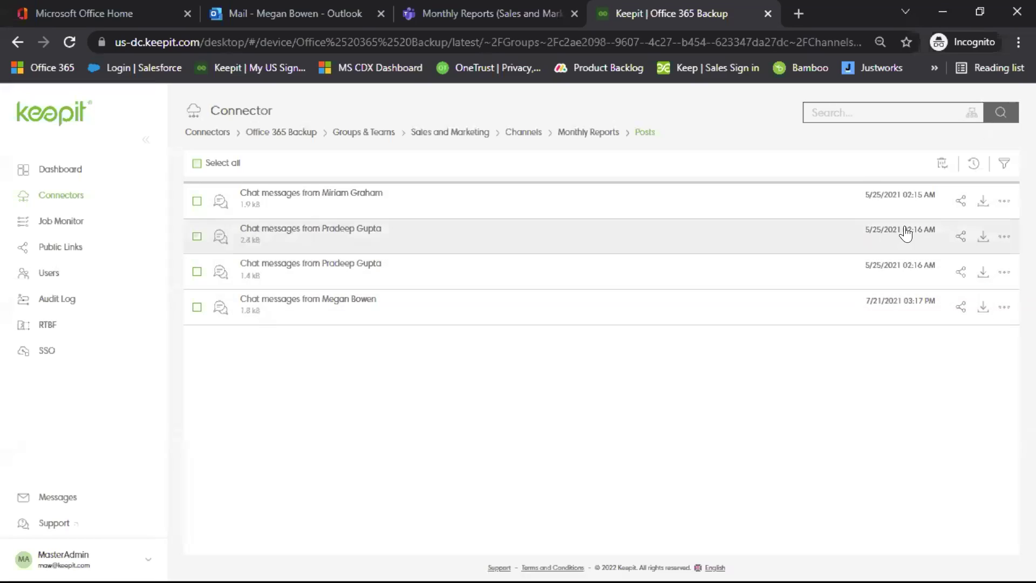
Check the available actions for the first chat message, then select the first, second and fourth messages in the list.
{"action": "left_click", "coordinate": [1004, 204]}
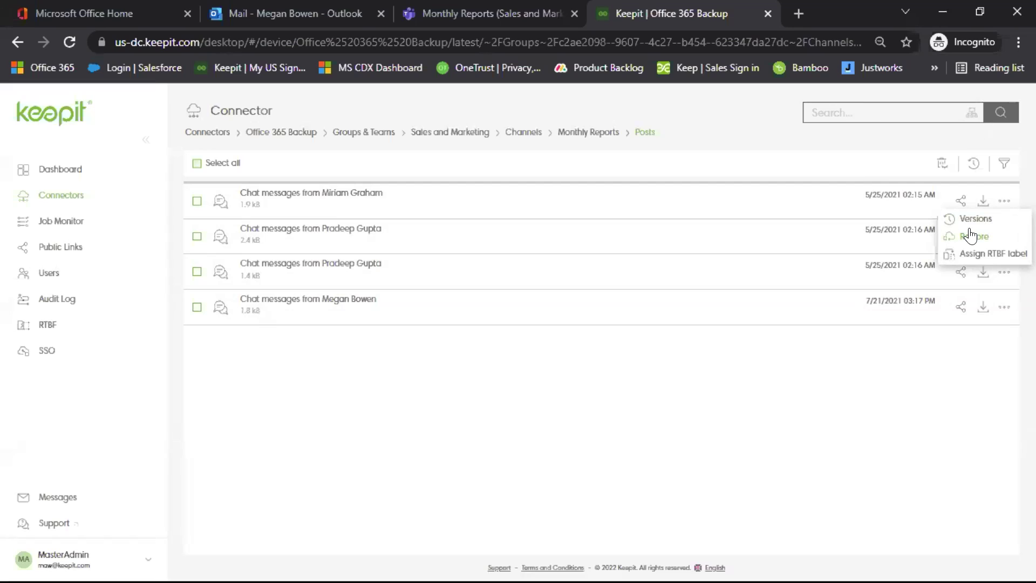
{"action": "left_click", "coordinate": [978, 364]}
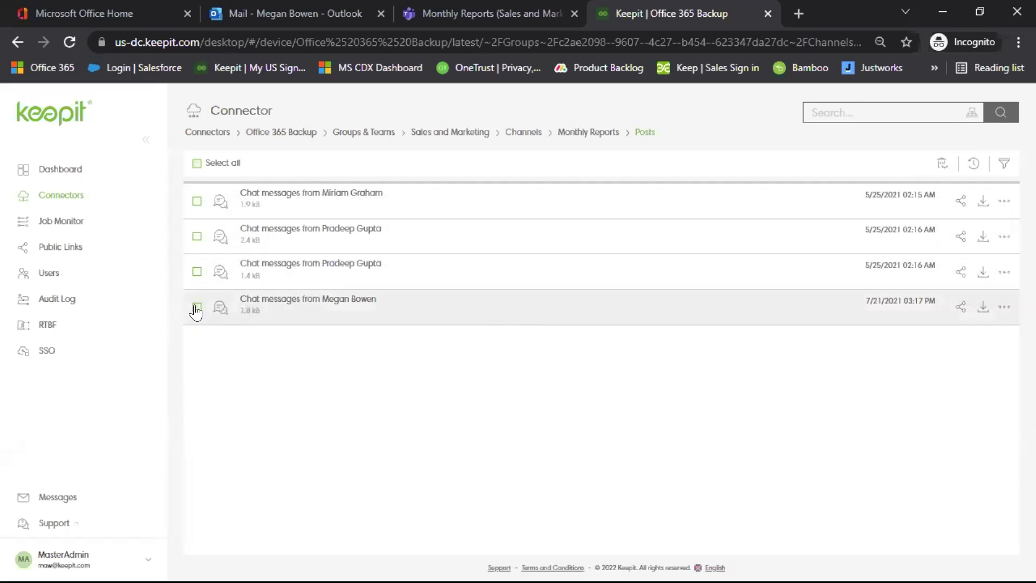
{"action": "left_click", "coordinate": [195, 309]}
{"action": "left_click", "coordinate": [196, 237]}
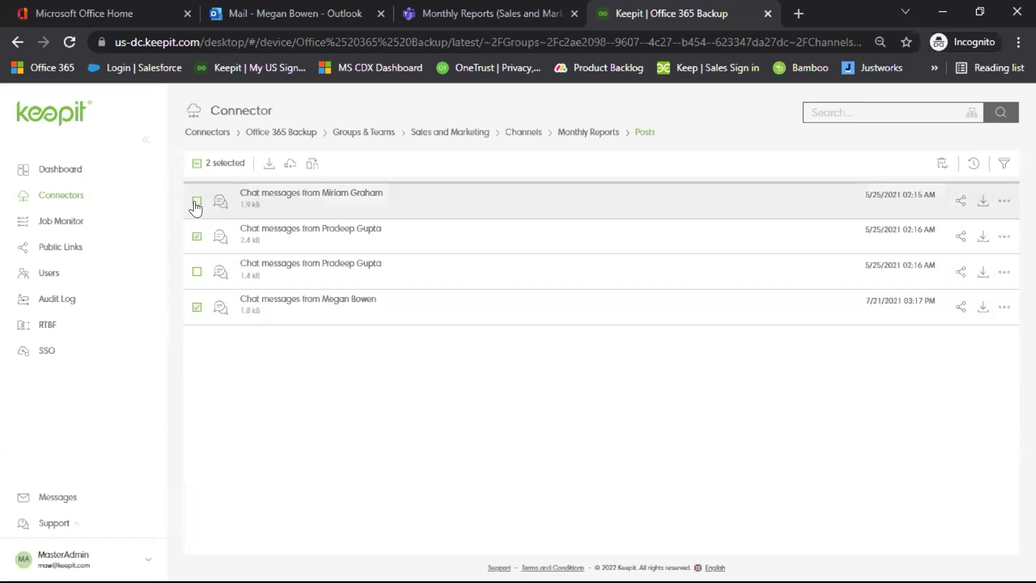
{"action": "left_click", "coordinate": [196, 202]}
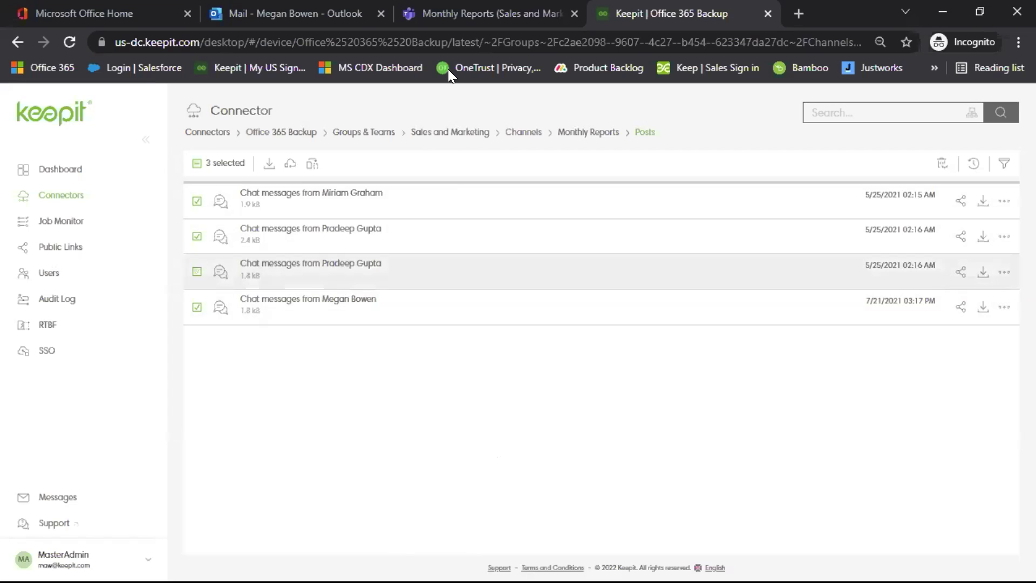
Switch to Microsoft Teams and examine the restored post's original-author note in Monthly Reports, opening a reply to its thread.
{"action": "left_click", "coordinate": [448, 19]}
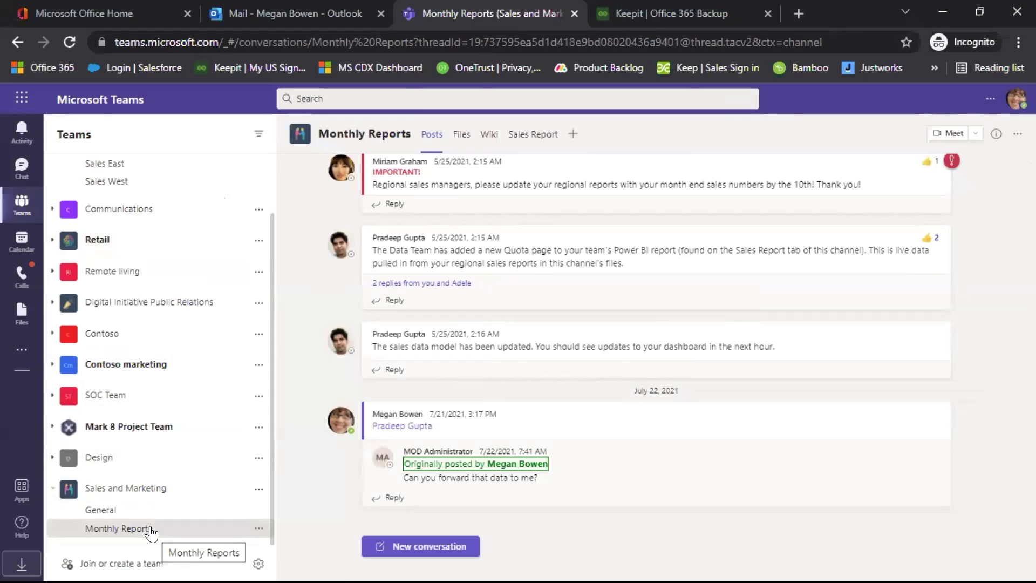
{"action": "mouse_move", "coordinate": [588, 471]}
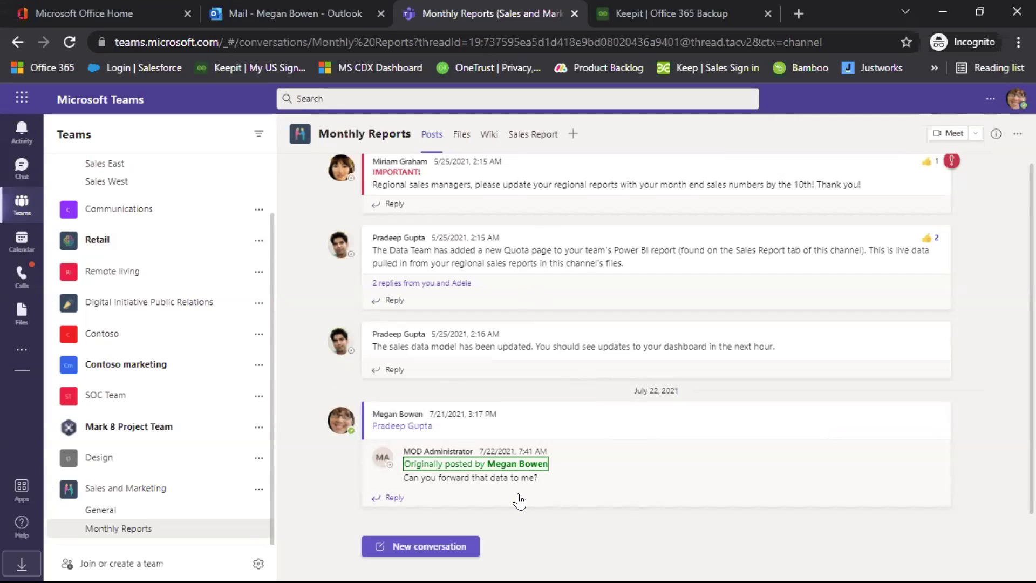
{"action": "mouse_move", "coordinate": [467, 442]}
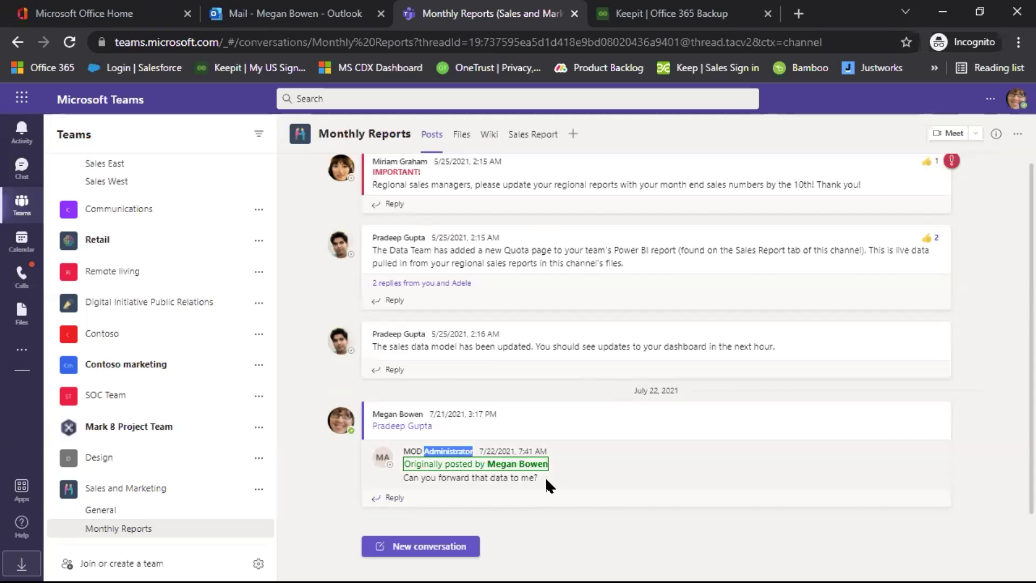
{"action": "left_click_drag", "start_coordinate": [543, 463], "coordinate": [408, 459]}
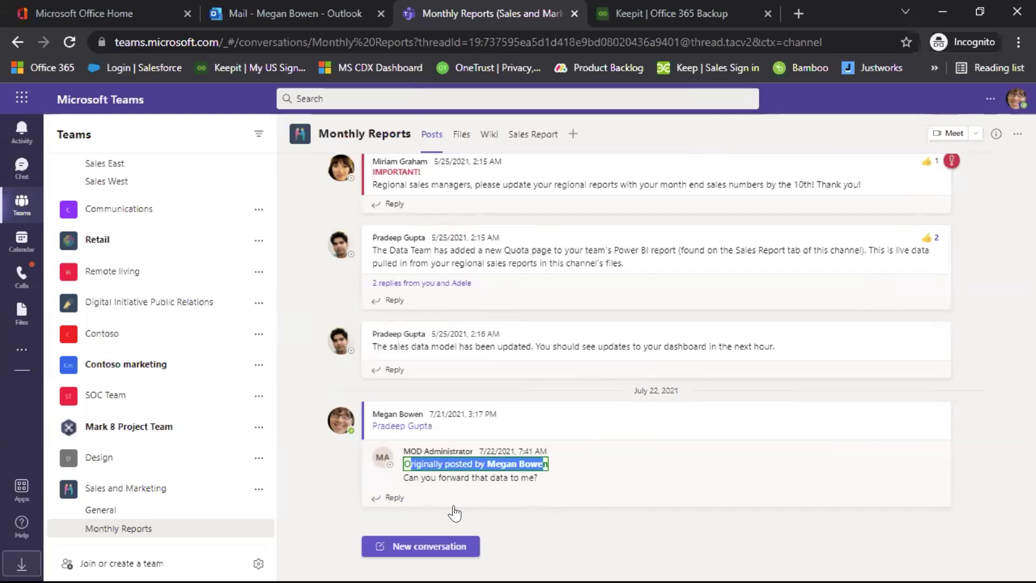
{"action": "left_click", "coordinate": [390, 497]}
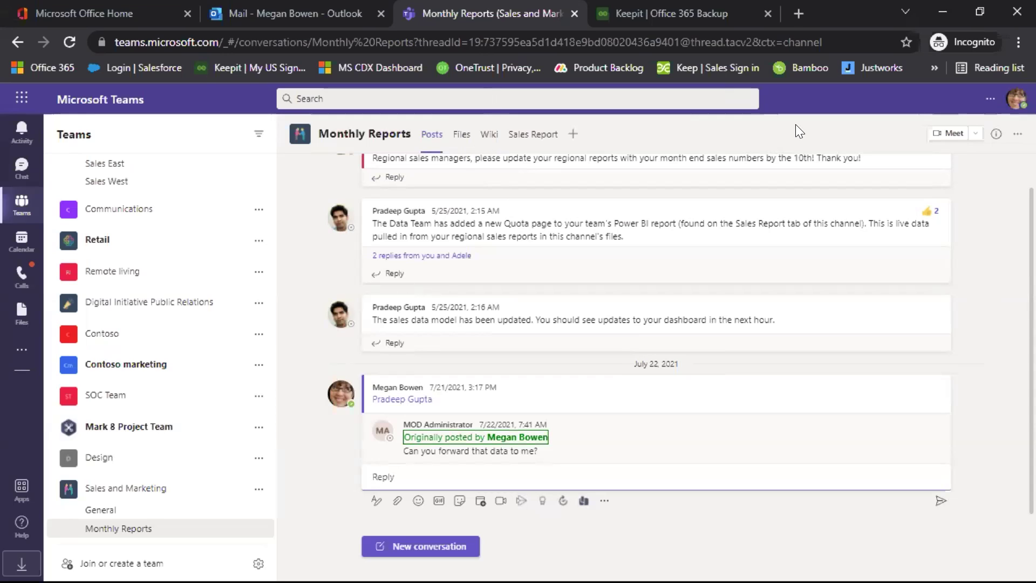
Switch back to Keepit and open the Outlook Inbox of the 1.7 GB user in the Office 365 Backup.
{"action": "key", "text": "ctrl+Tab"}
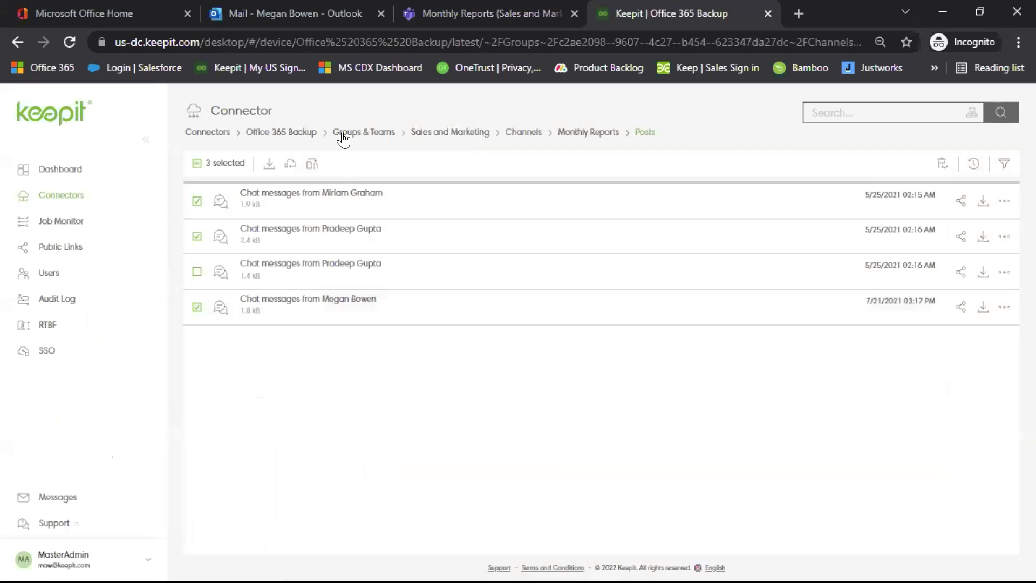
{"action": "left_click", "coordinate": [306, 139]}
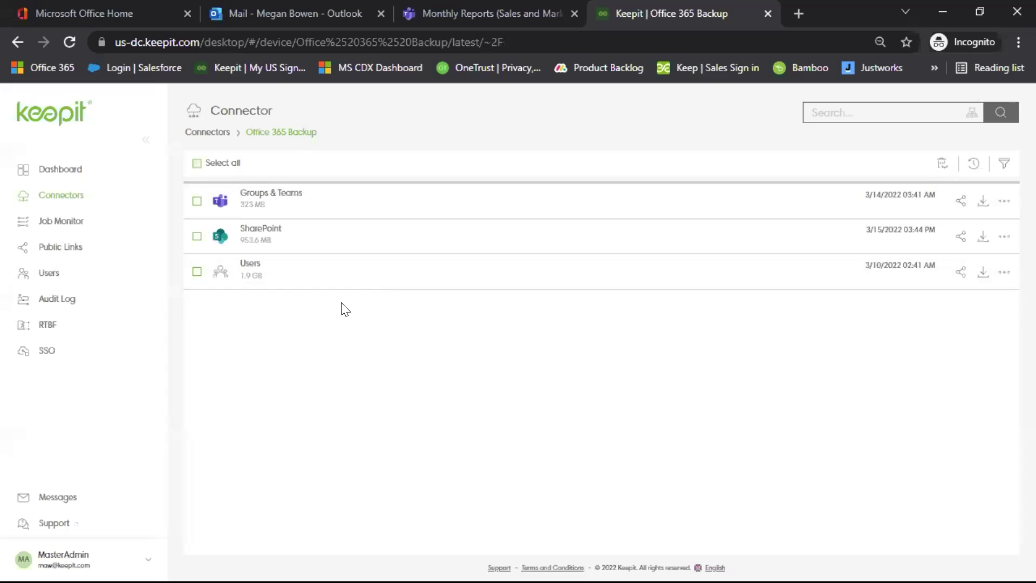
{"action": "left_click", "coordinate": [255, 271]}
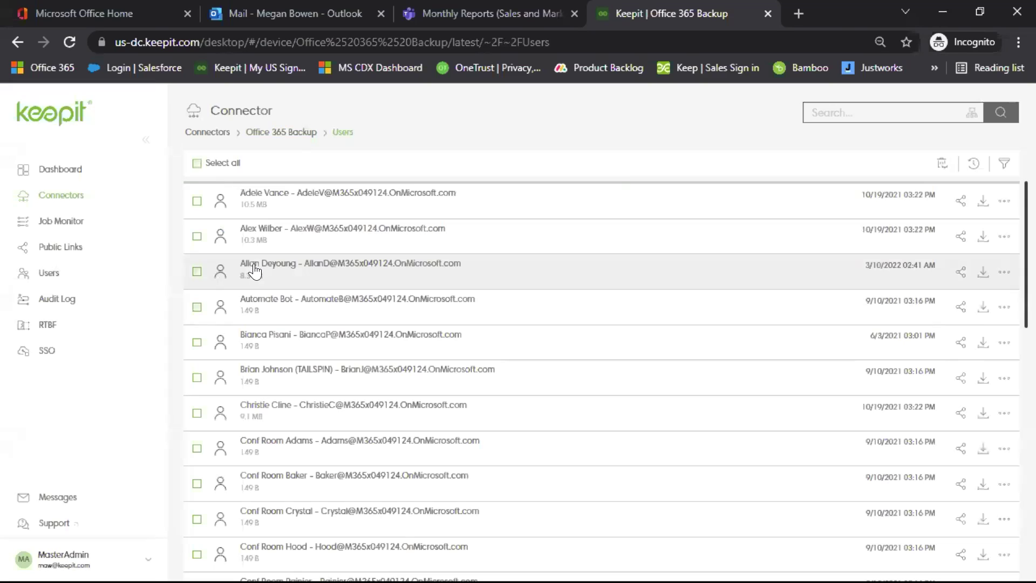
{"action": "scroll", "coordinate": [362, 267], "scroll_direction": "down", "scroll_amount": 1}
{"action": "scroll", "coordinate": [363, 267], "scroll_direction": "down", "scroll_amount": 8}
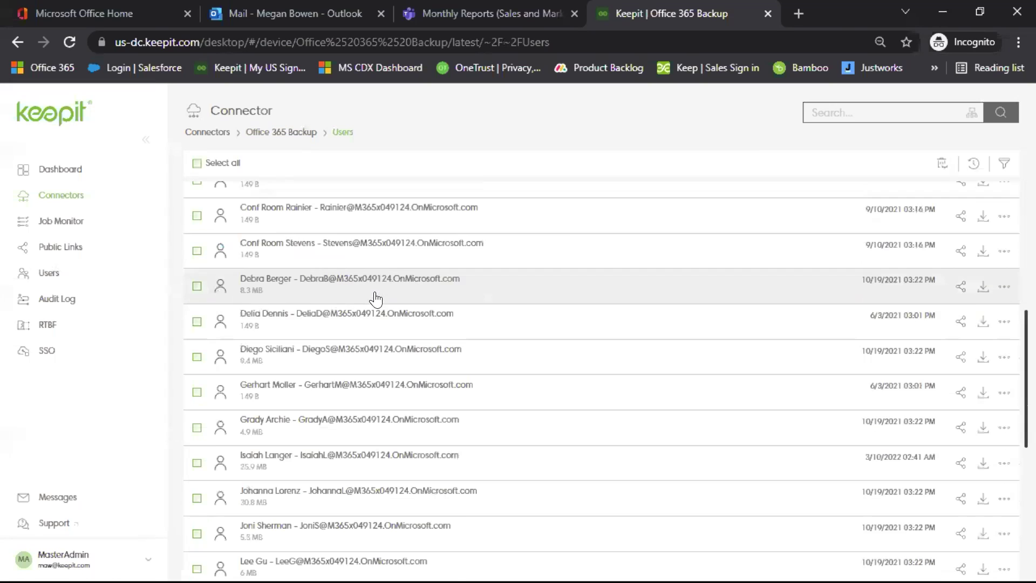
{"action": "scroll", "coordinate": [377, 319], "scroll_direction": "down", "scroll_amount": 2}
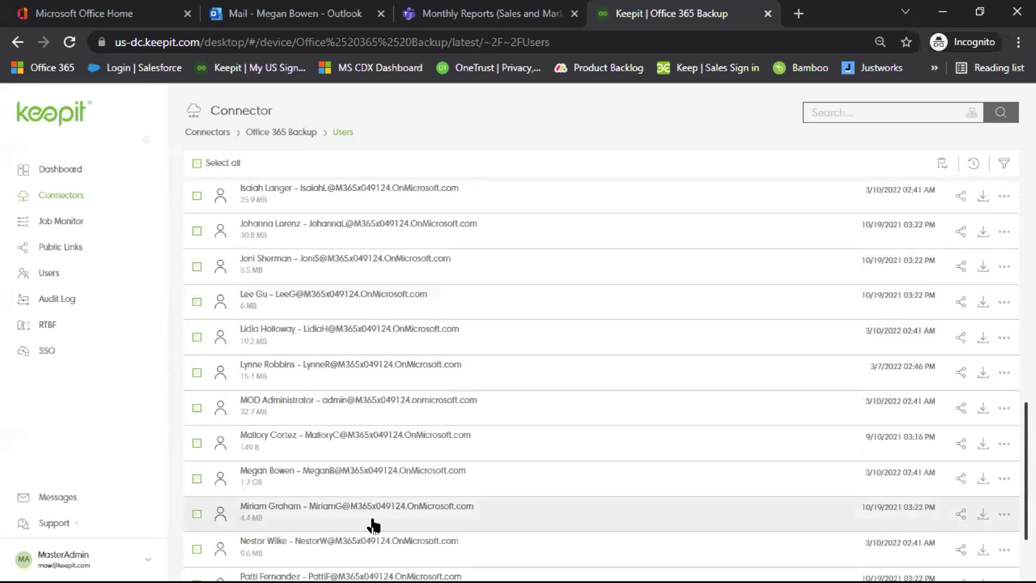
{"action": "left_click", "coordinate": [270, 477]}
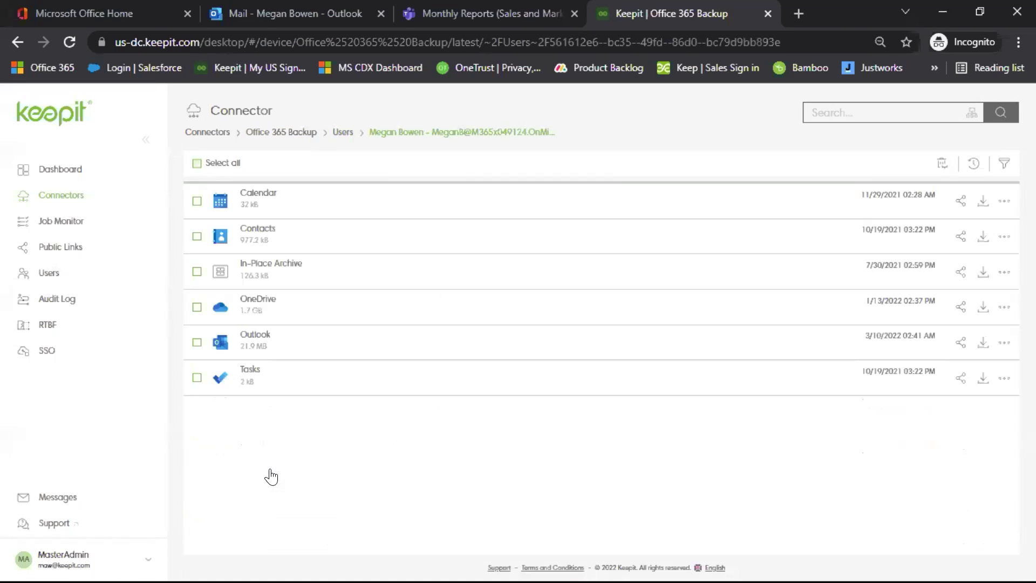
{"action": "left_click", "coordinate": [256, 340]}
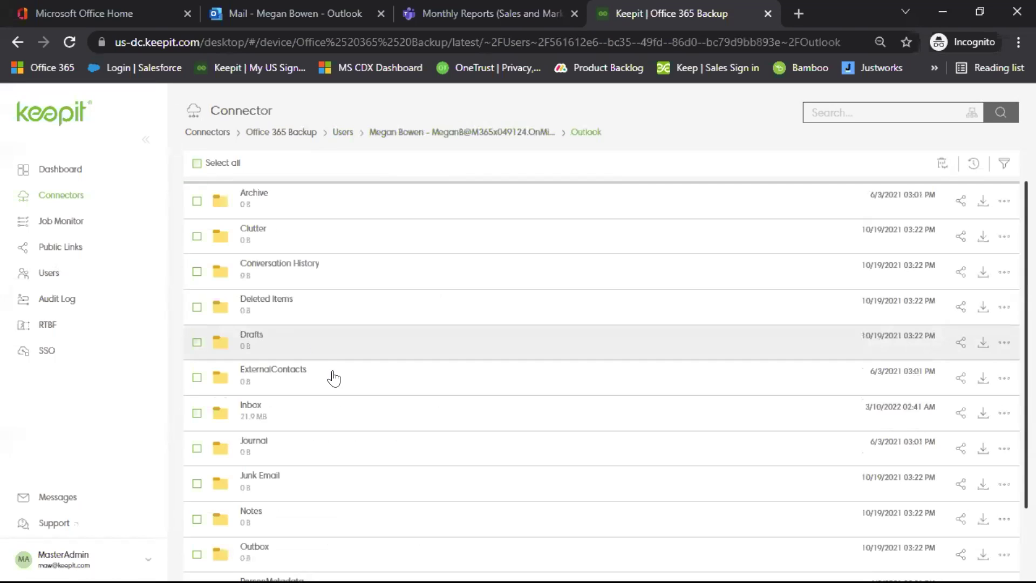
{"action": "left_click", "coordinate": [264, 411]}
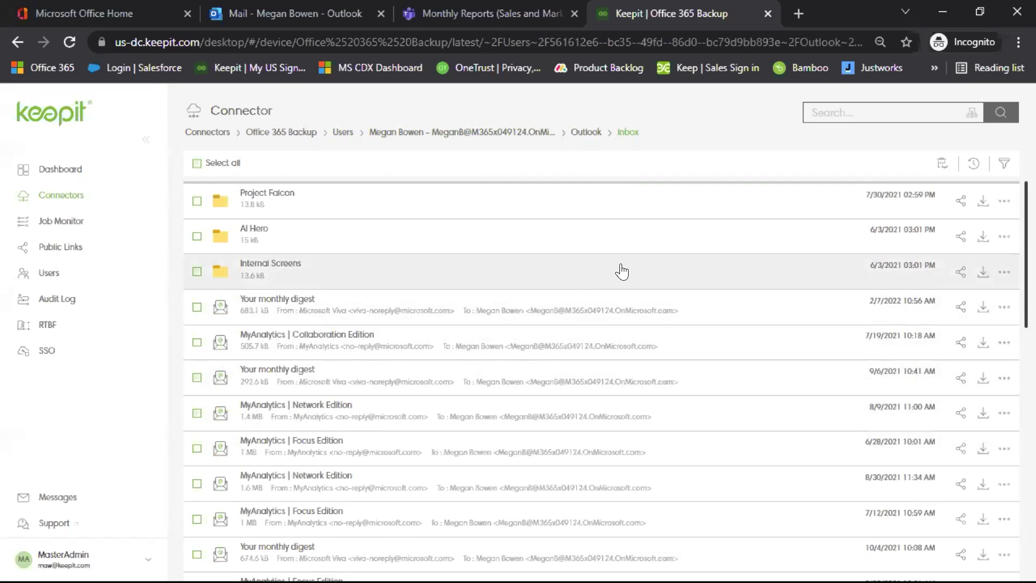
Sort the Inbox by name and search it for "Azure AA".
{"action": "left_click", "coordinate": [1005, 165]}
{"action": "left_click", "coordinate": [956, 338]}
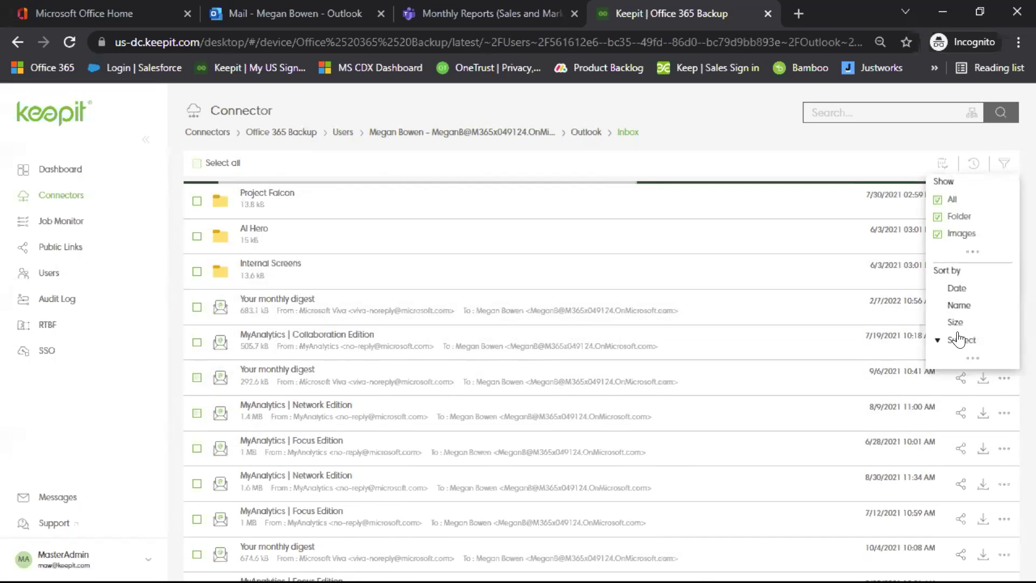
{"action": "left_click", "coordinate": [834, 108]}
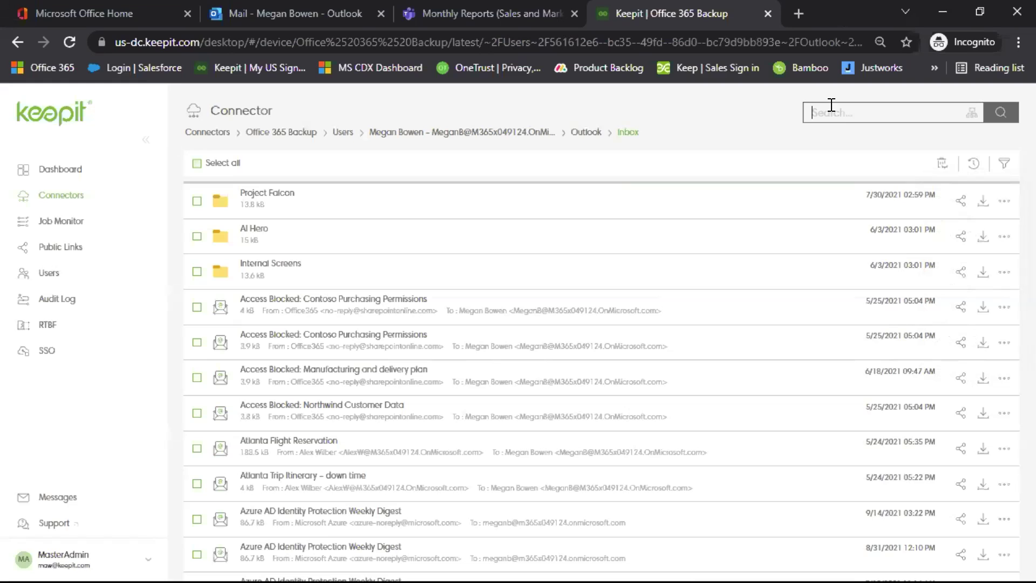
{"action": "type", "text": "Azure AA"}
{"action": "key", "text": "Return"}
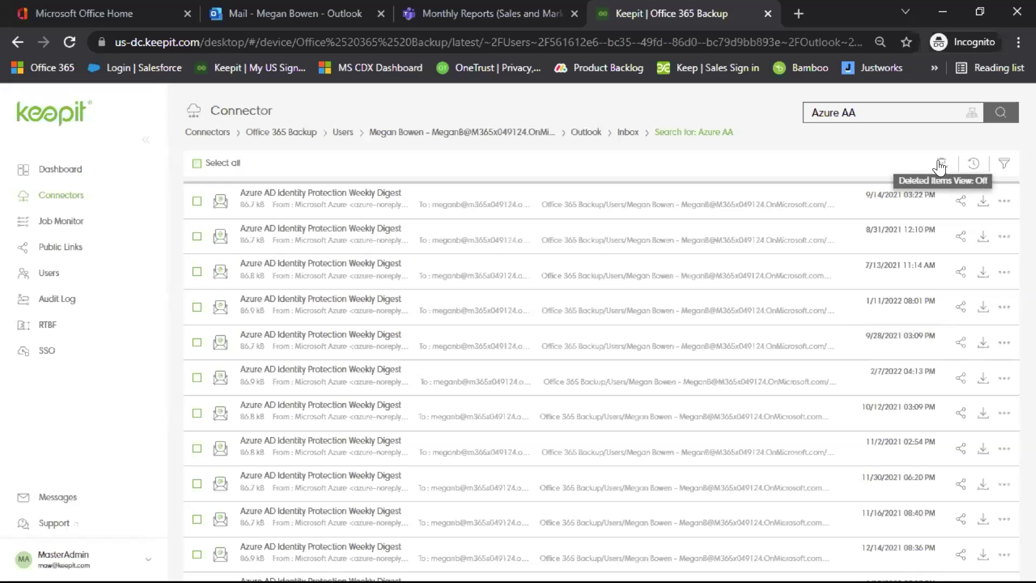
Turn on the deleted items view and preview the deleted Azure AD Identity Protection Weekly Digest email in the third row.
{"action": "left_click", "coordinate": [940, 166]}
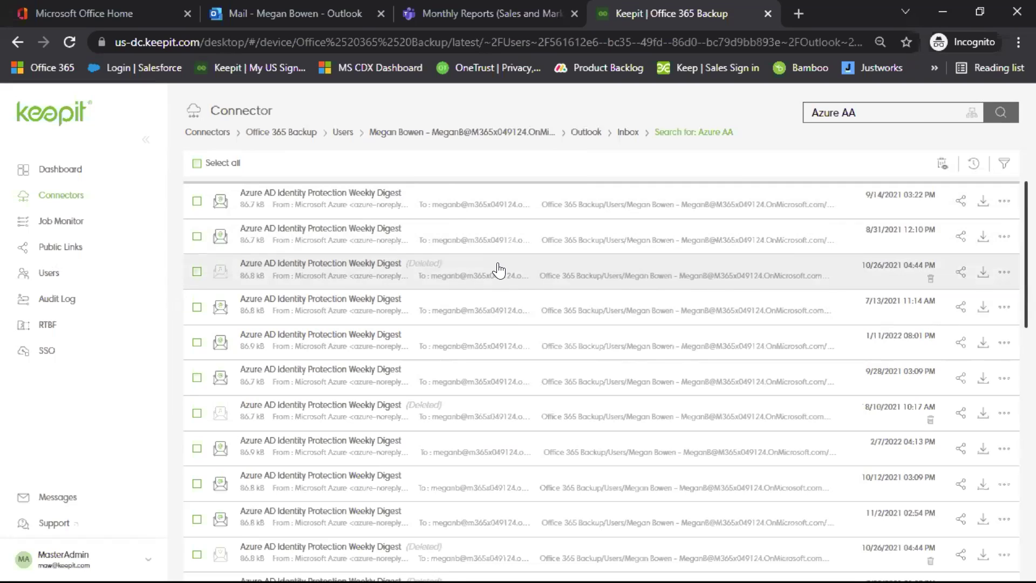
{"action": "left_click", "coordinate": [334, 274]}
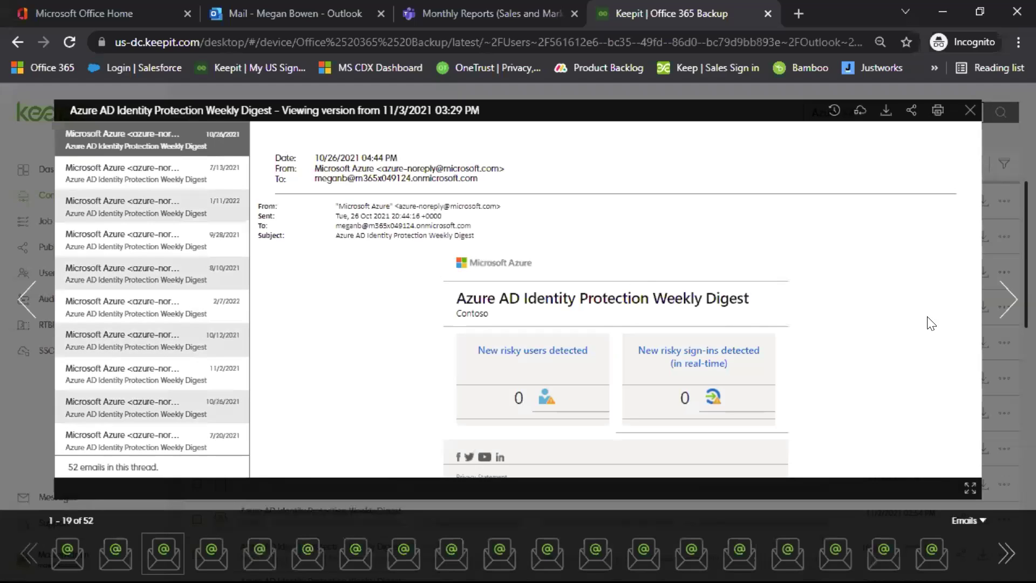
{"action": "left_click", "coordinate": [970, 110]}
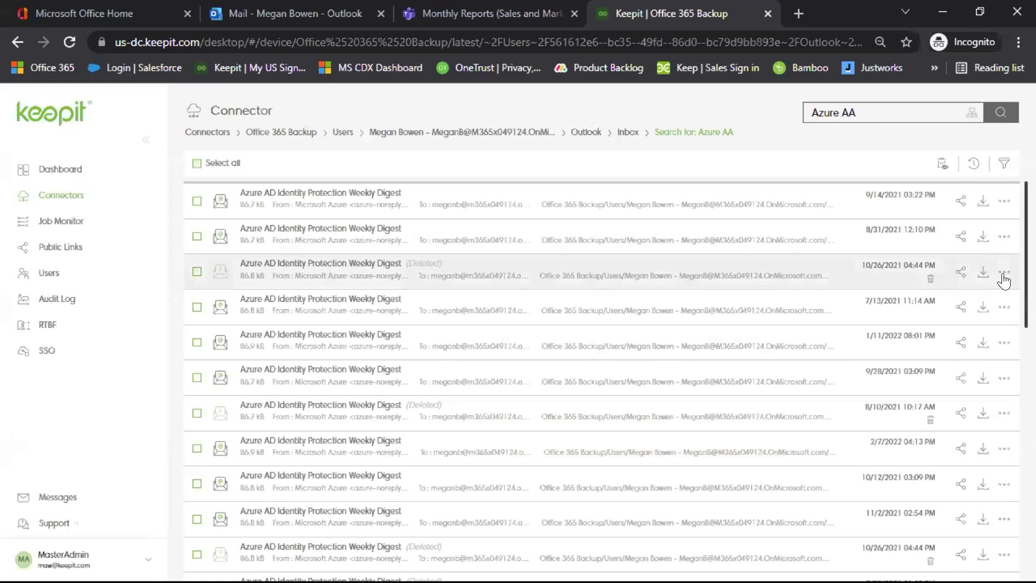
Check the restore option for the previewed deleted digest email, then return to the backup's Users list.
{"action": "left_click", "coordinate": [1003, 273]}
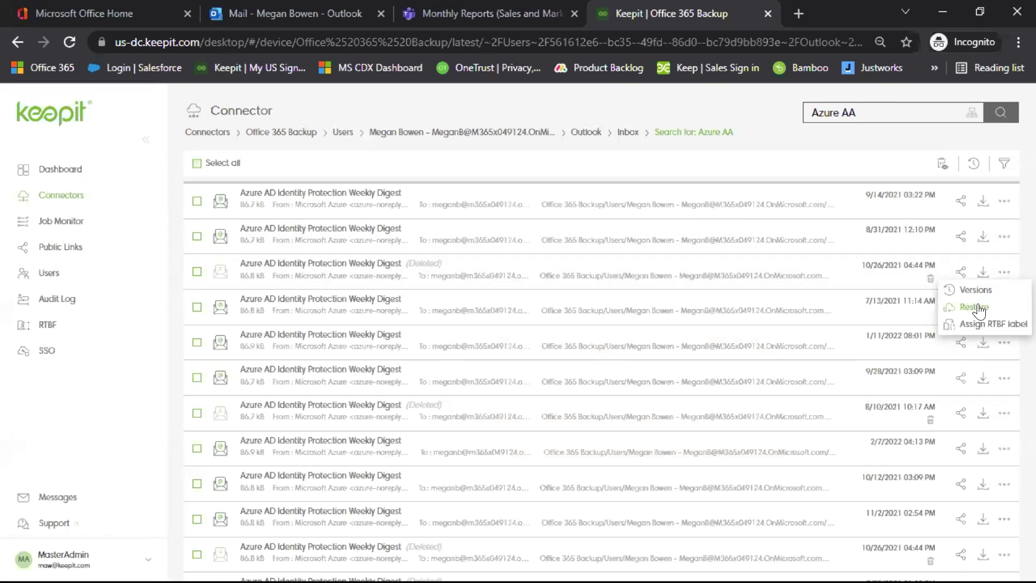
{"action": "left_click", "coordinate": [340, 133]}
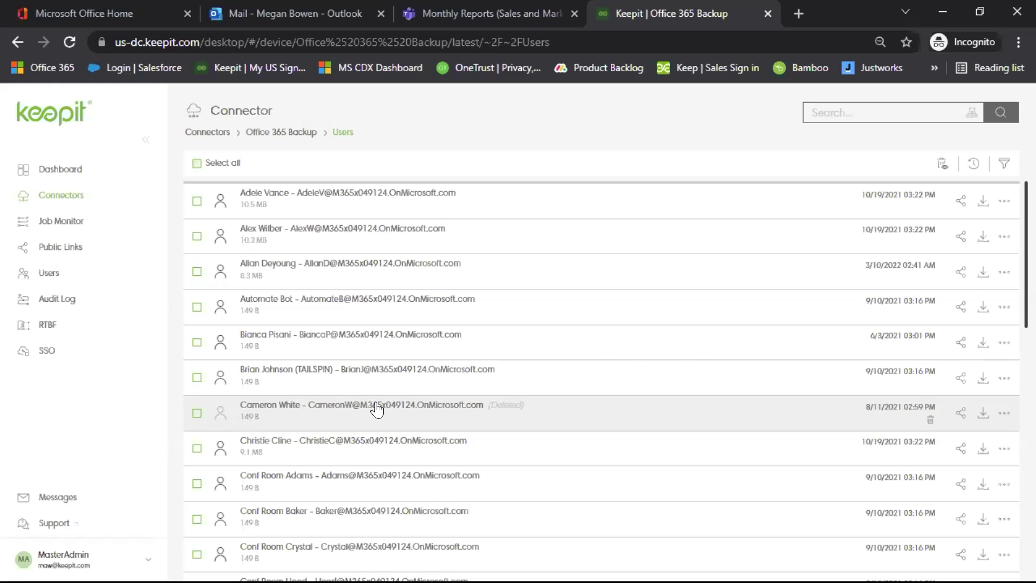
Open the OneDrive Documents folder of the deleted 20 MB user and preview Contoso Purchasing Data - Q1.xlsx.
{"action": "scroll", "coordinate": [383, 405], "scroll_direction": "down", "scroll_amount": 7}
{"action": "scroll", "coordinate": [387, 401], "scroll_direction": "down", "scroll_amount": 2}
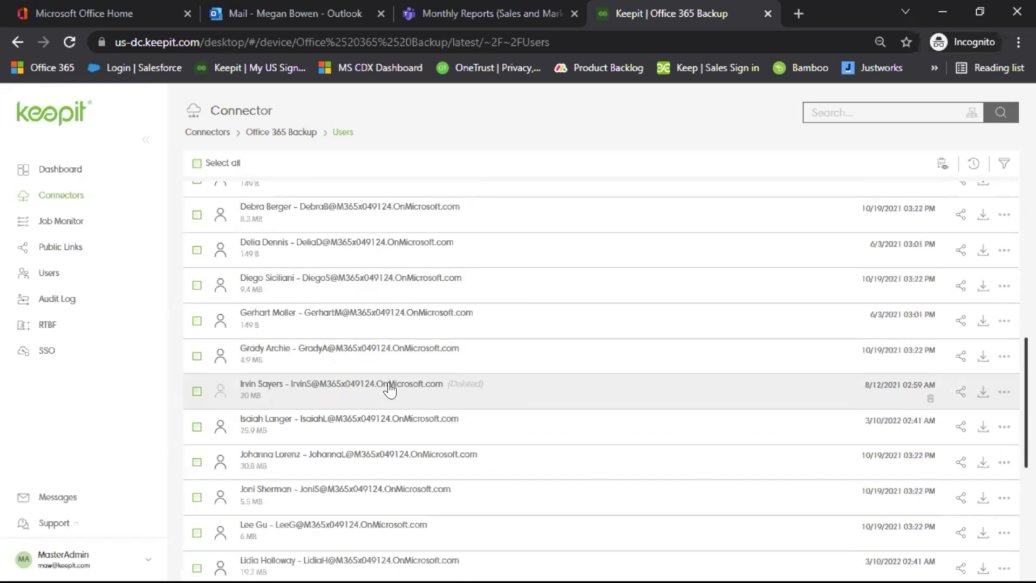
{"action": "left_click", "coordinate": [348, 388]}
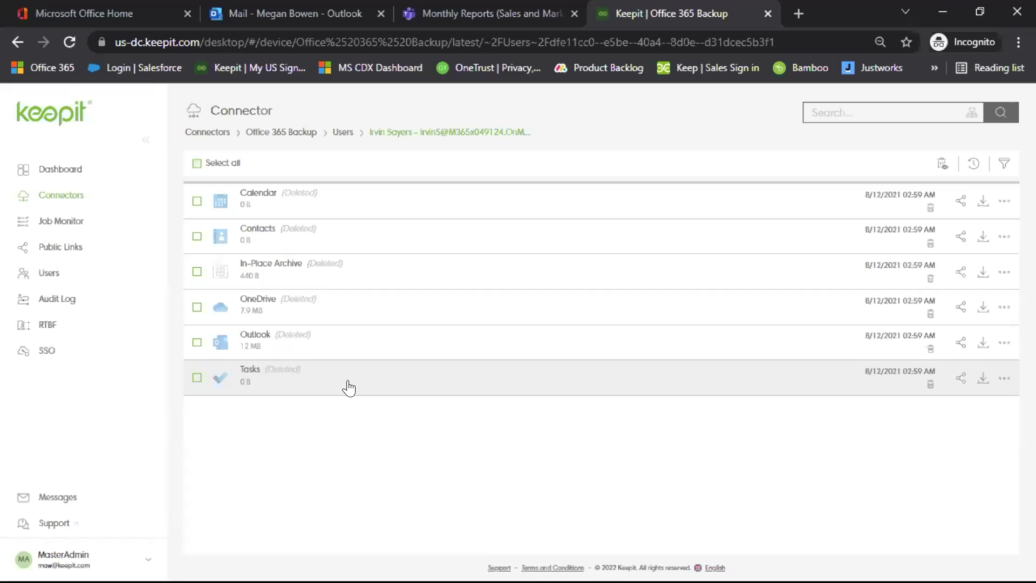
{"action": "left_click", "coordinate": [265, 300]}
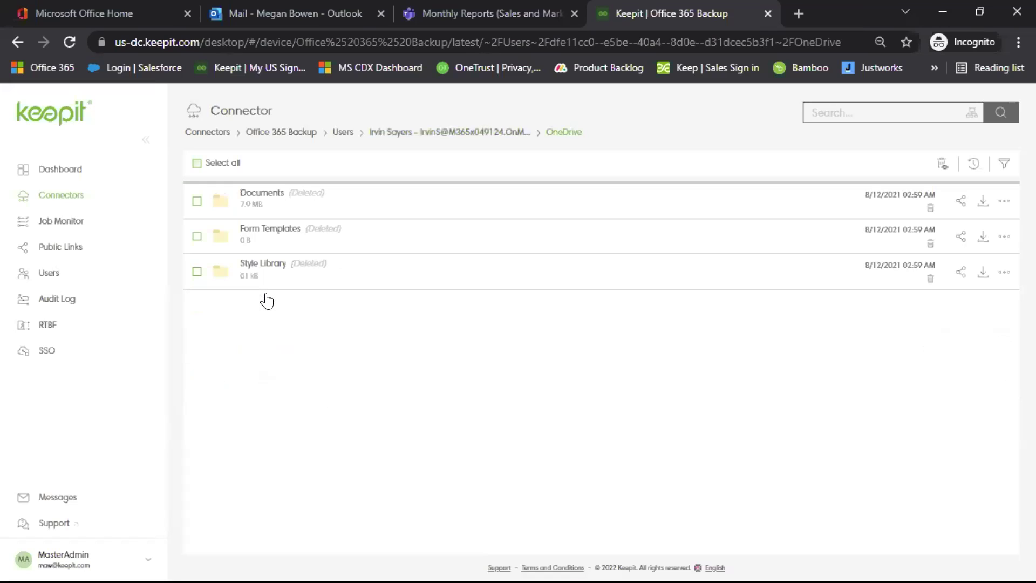
{"action": "left_click", "coordinate": [263, 198]}
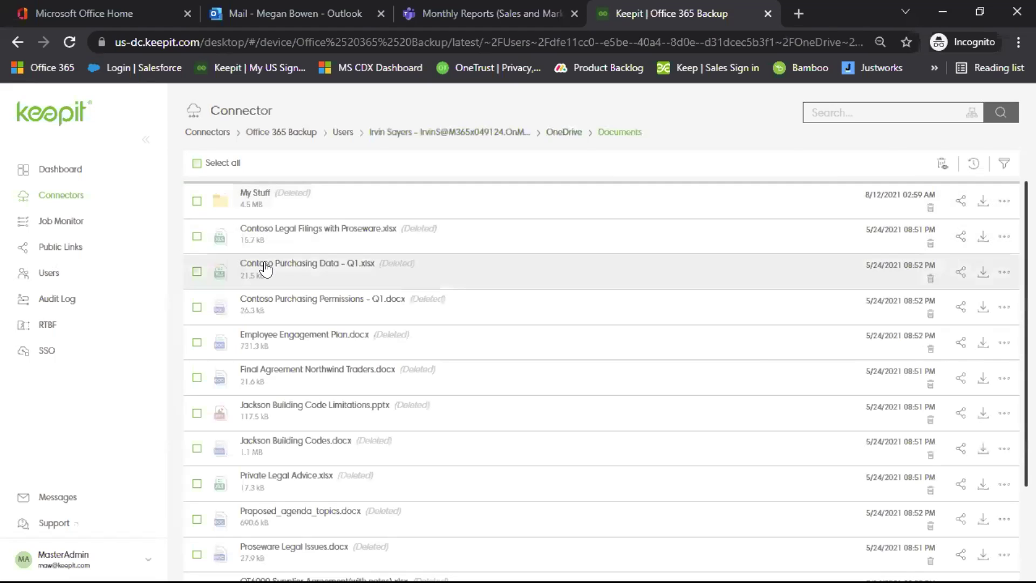
{"action": "left_click", "coordinate": [265, 269]}
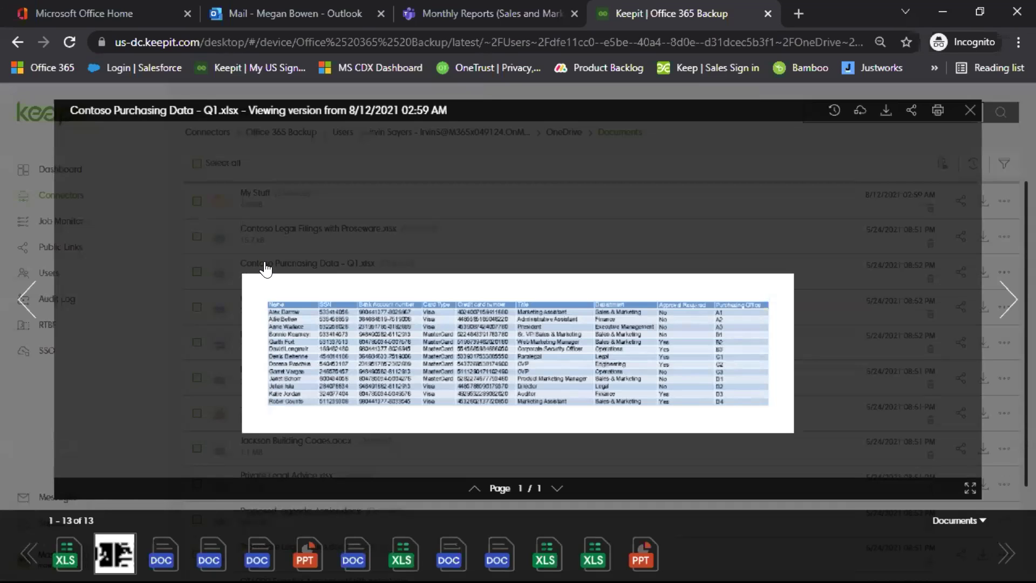
{"action": "left_click", "coordinate": [970, 110]}
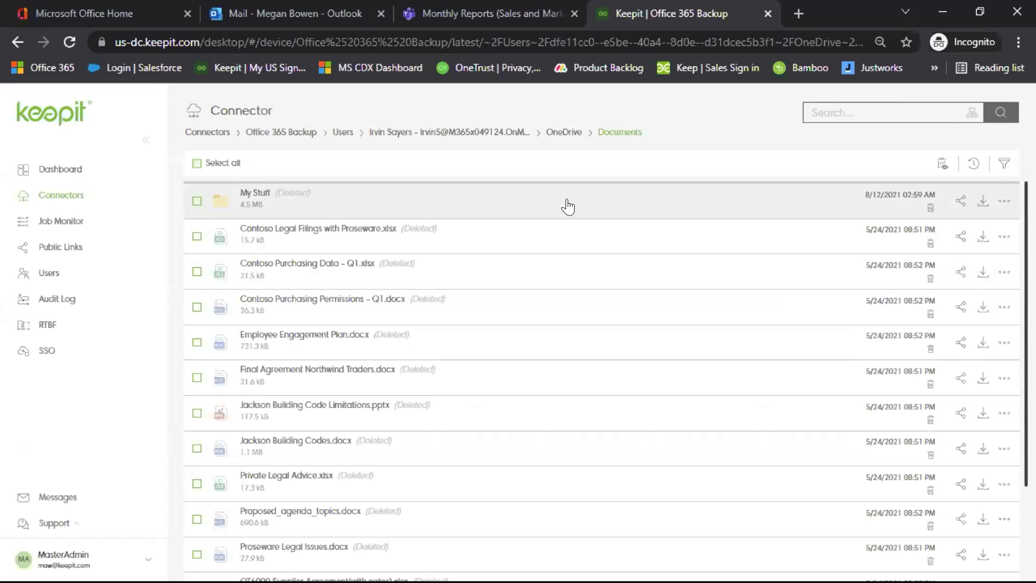
Create a public link for the deleted Documents folder in the user's OneDrive and copy it.
{"action": "left_click", "coordinate": [557, 136]}
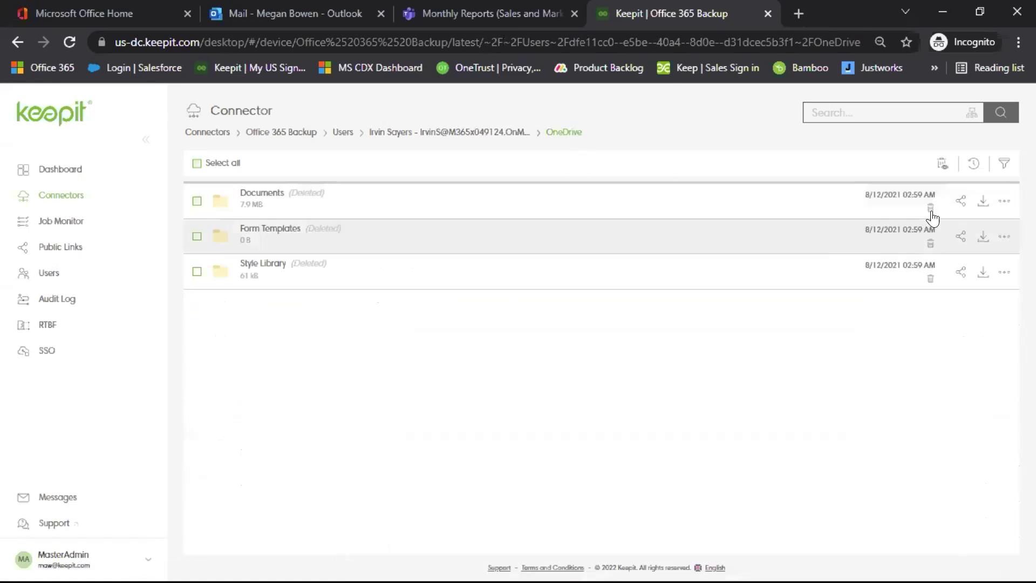
{"action": "left_click", "coordinate": [959, 204]}
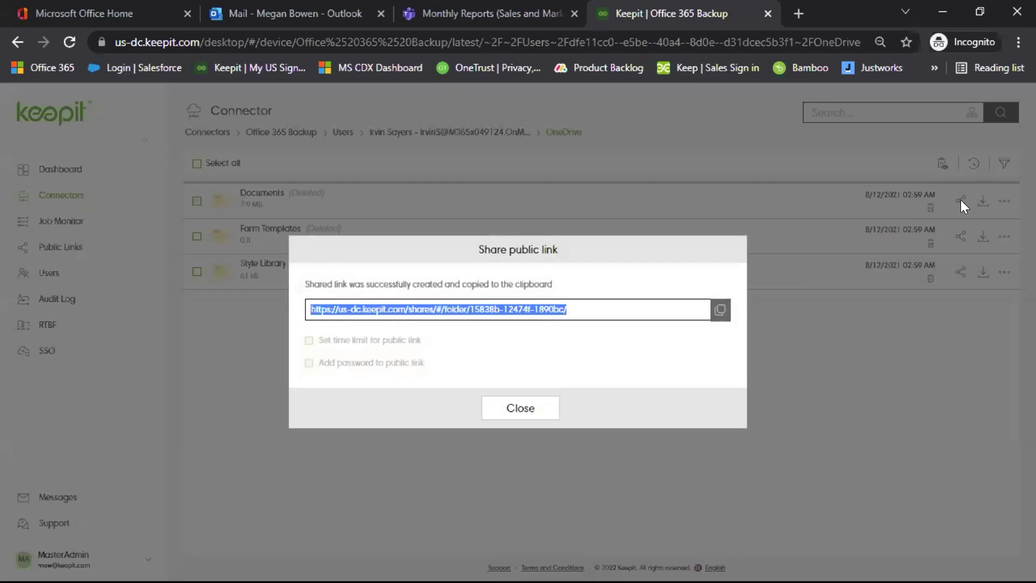
{"action": "left_click", "coordinate": [719, 312]}
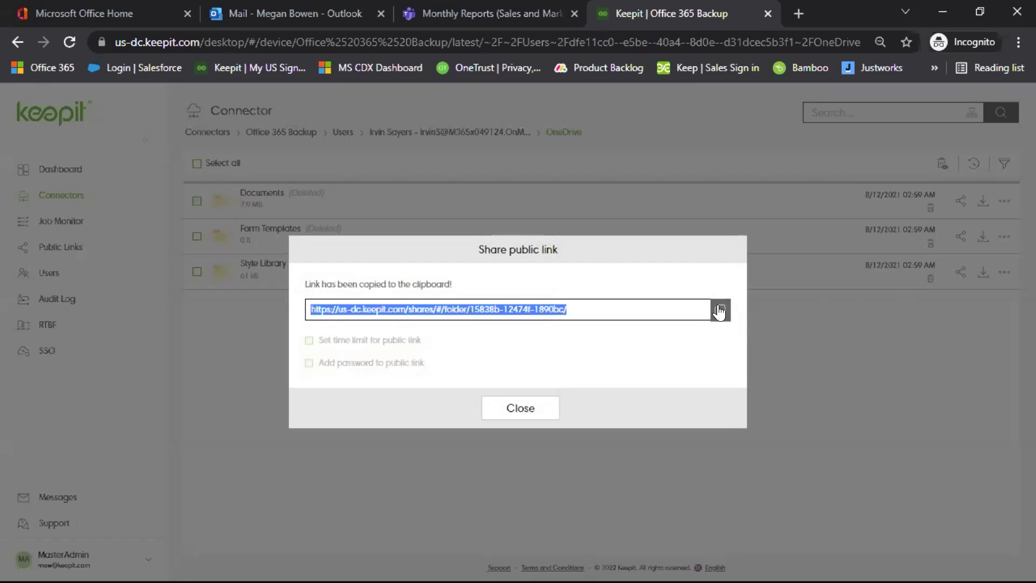
Set a time limit of 1 hour for the public link and save it.
{"action": "left_click", "coordinate": [309, 339]}
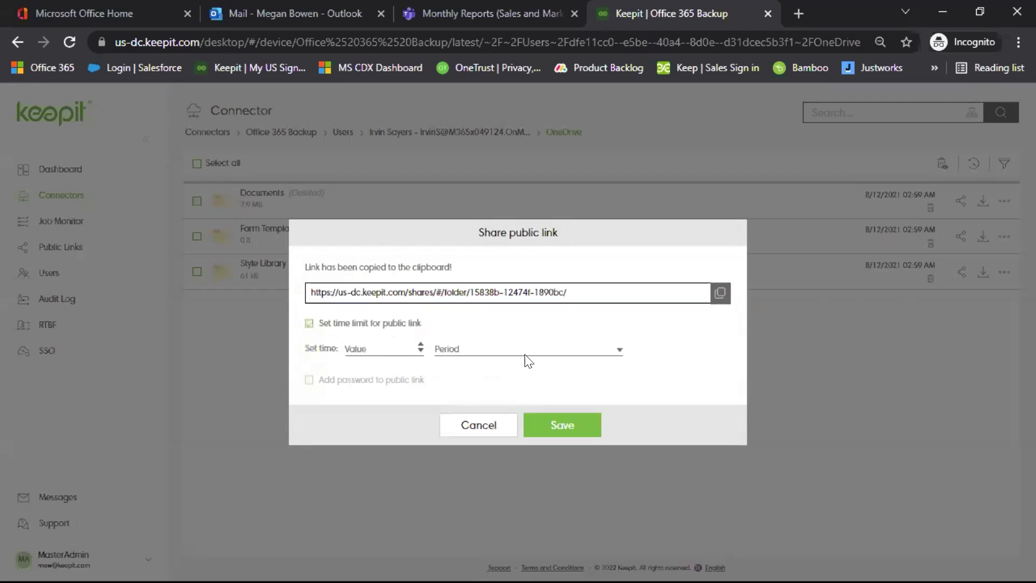
{"action": "left_click", "coordinate": [615, 350]}
{"action": "left_click", "coordinate": [459, 404]}
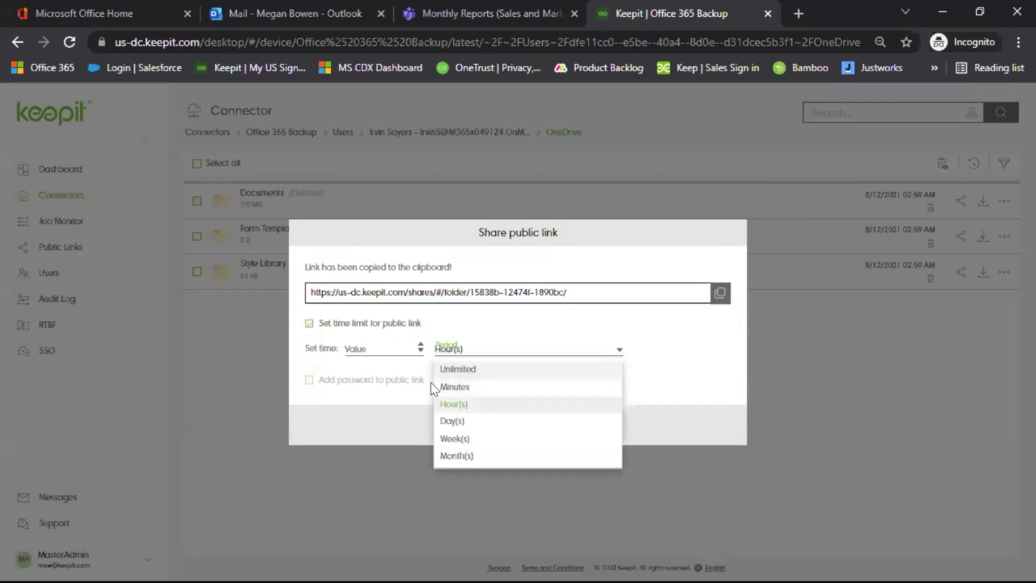
{"action": "left_click", "coordinate": [421, 343]}
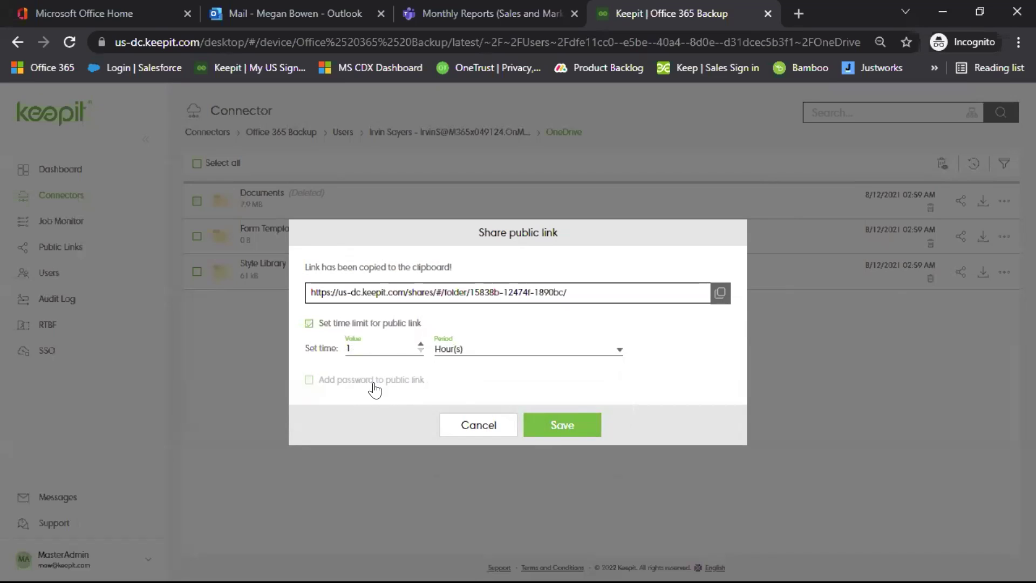
{"action": "left_click", "coordinate": [556, 425]}
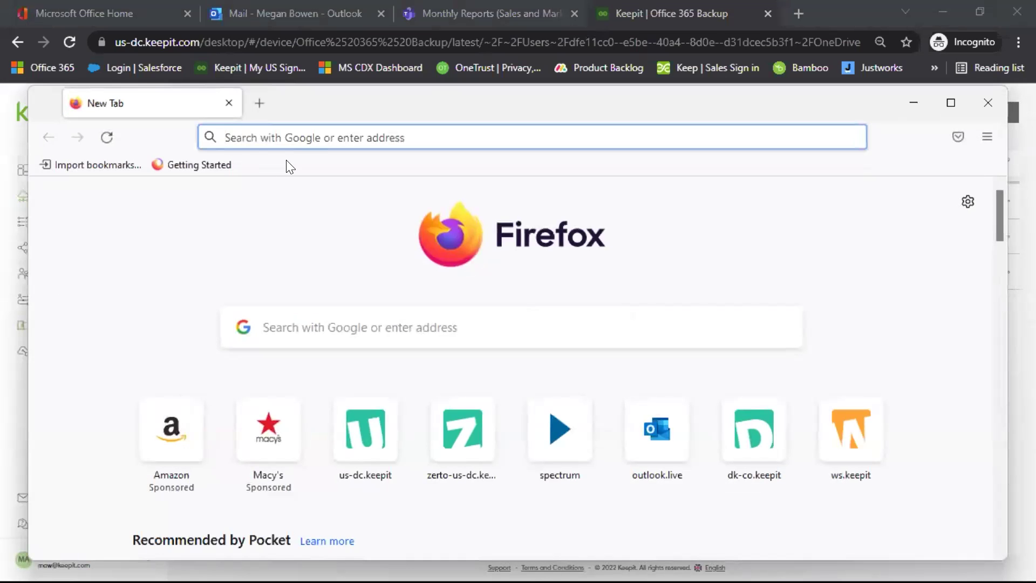
Switch to Firefox and open the copied public link of the shared folder.
{"action": "left_click", "coordinate": [295, 138]}
{"action": "right_click", "coordinate": [295, 138]}
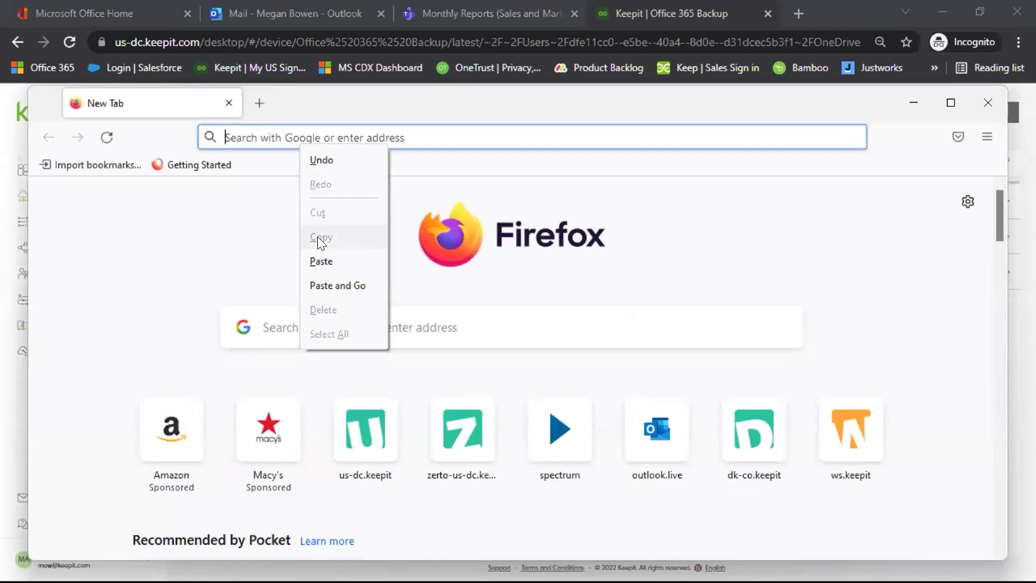
{"action": "left_click", "coordinate": [325, 259]}
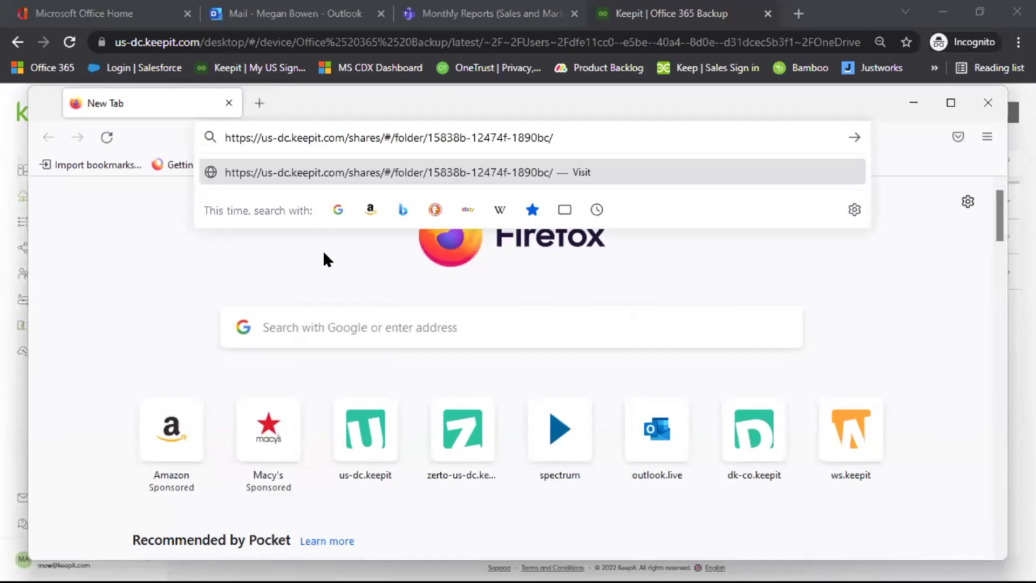
{"action": "key", "text": "Return"}
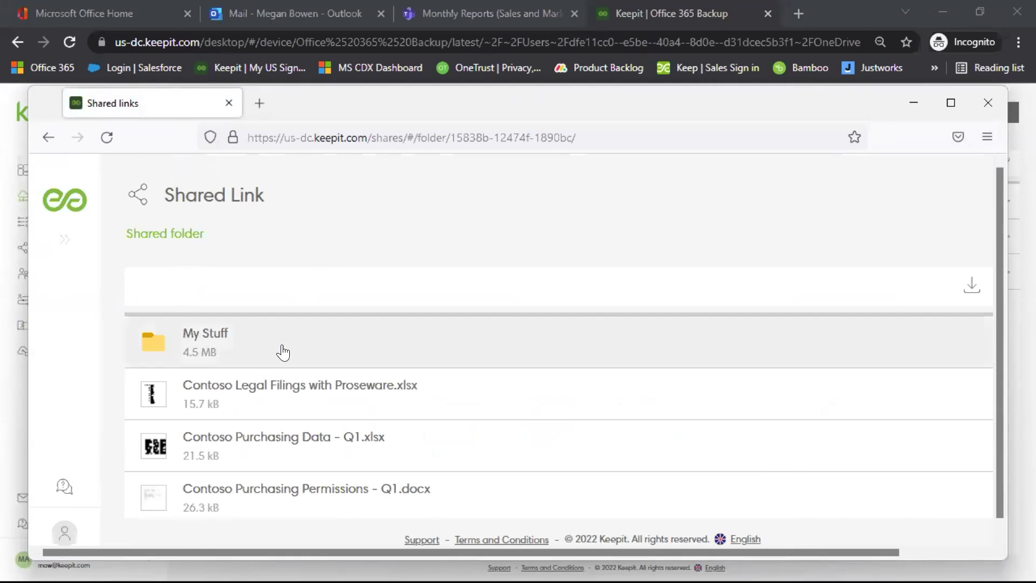
Preview Contoso Purchasing Data - Q1.xlsx in the shared folder and look inside its My Stuff folder.
{"action": "left_click", "coordinate": [265, 437]}
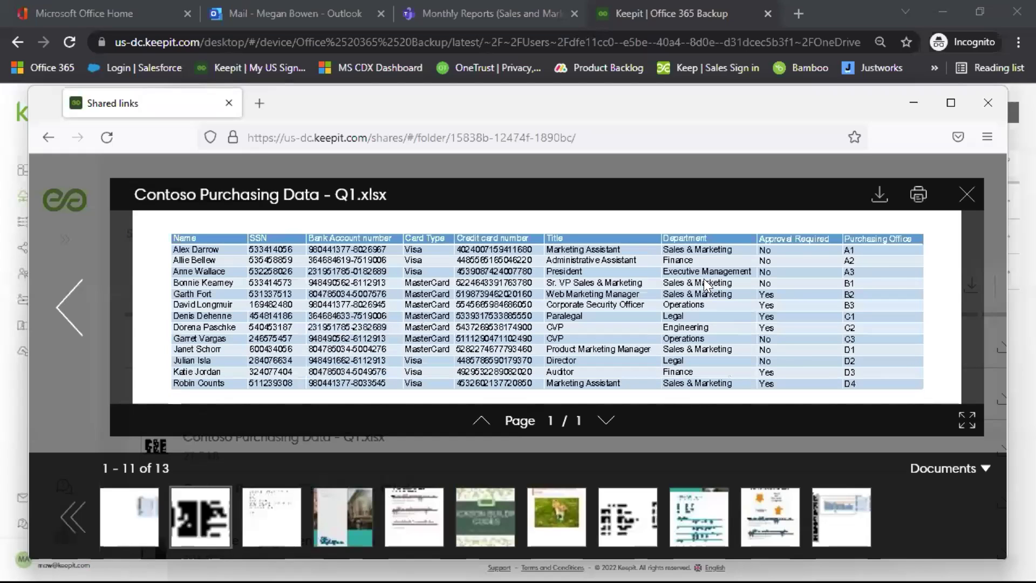
{"action": "left_click", "coordinate": [966, 195]}
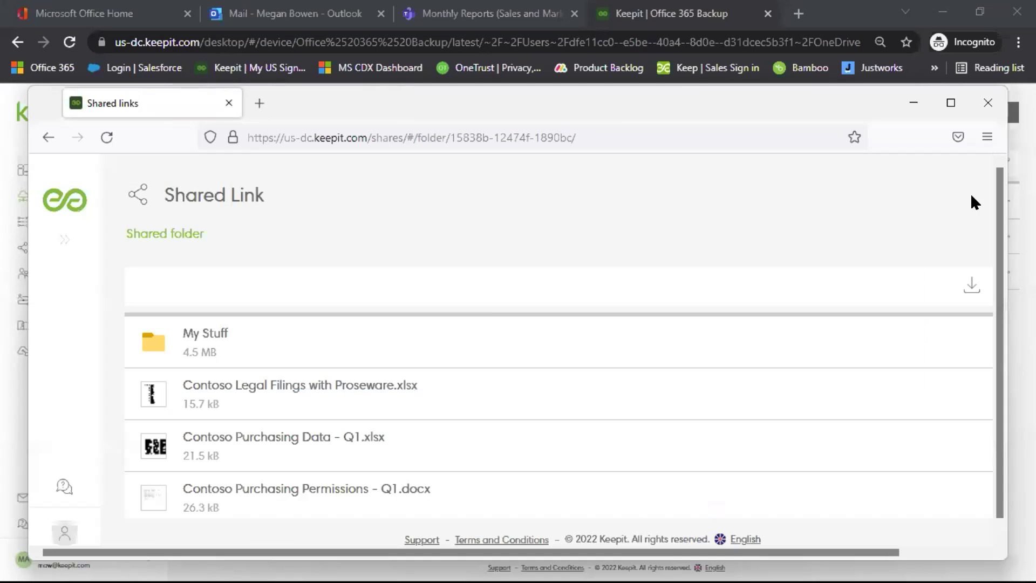
{"action": "left_click", "coordinate": [143, 348]}
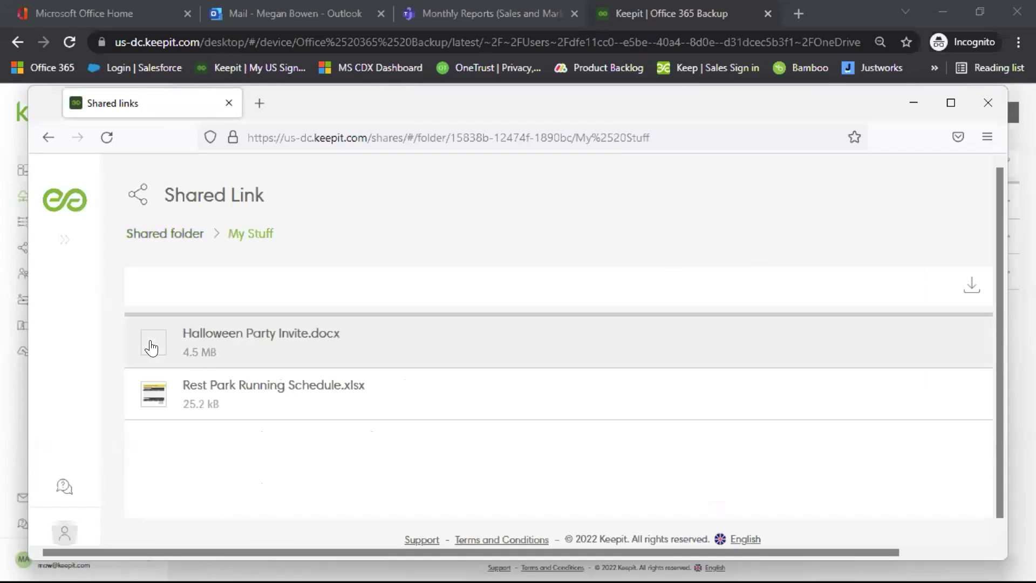
{"action": "left_click", "coordinate": [158, 233]}
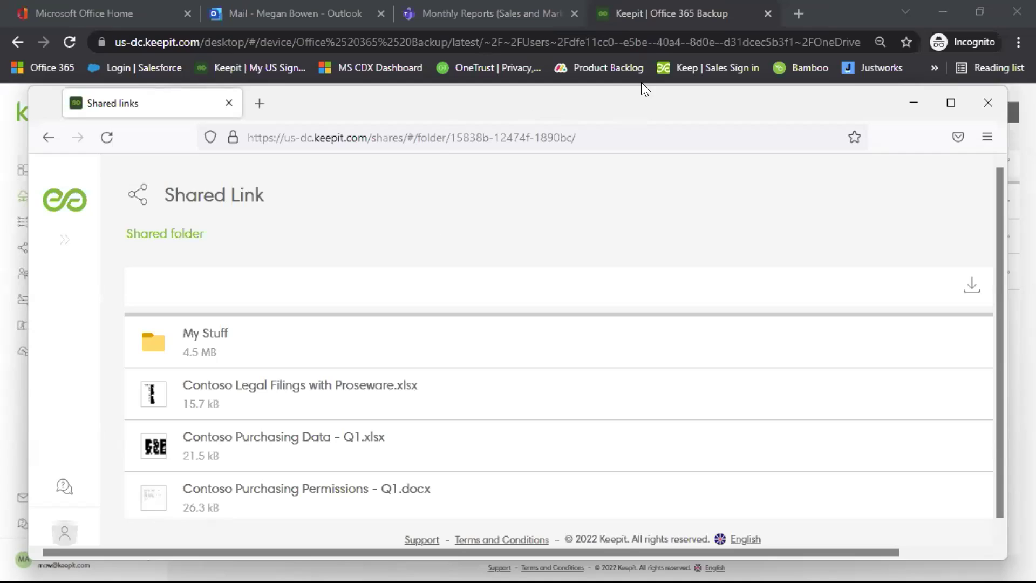
Switch back to Keepit in the Chrome window and open the SharePoint sites of the Office 365 Backup.
{"action": "left_click", "coordinate": [681, 31]}
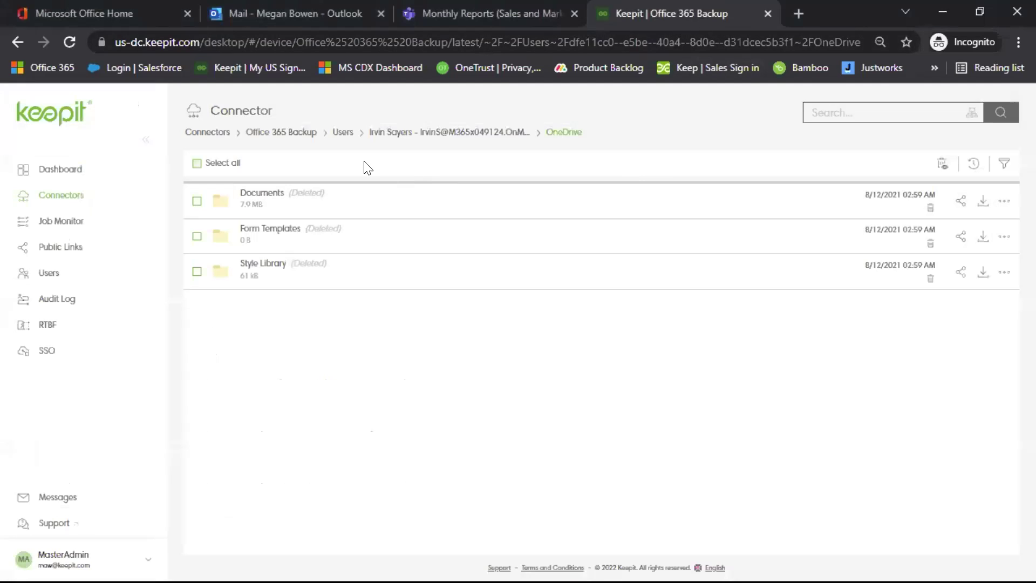
{"action": "left_click", "coordinate": [267, 133]}
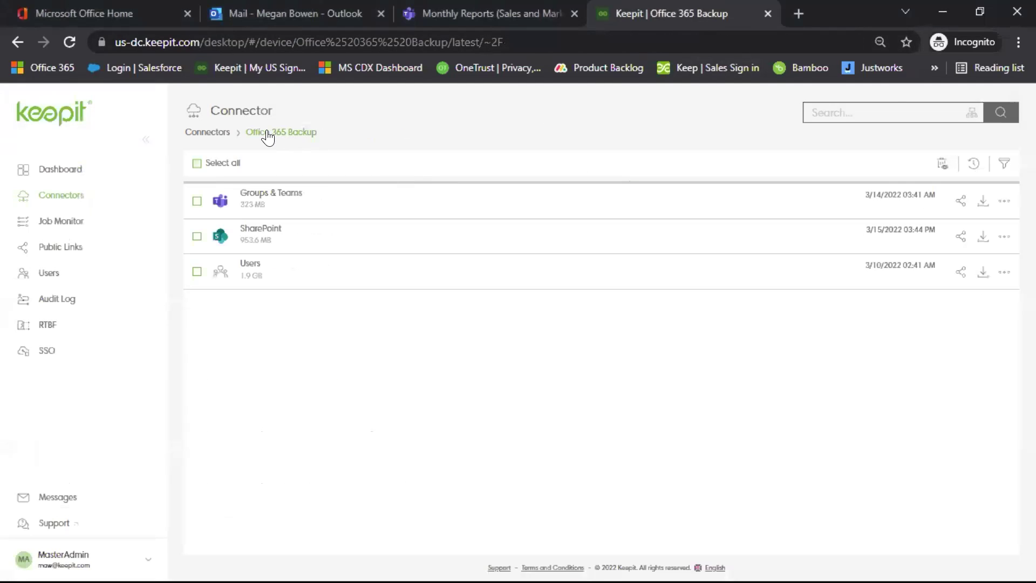
{"action": "left_click", "coordinate": [261, 233]}
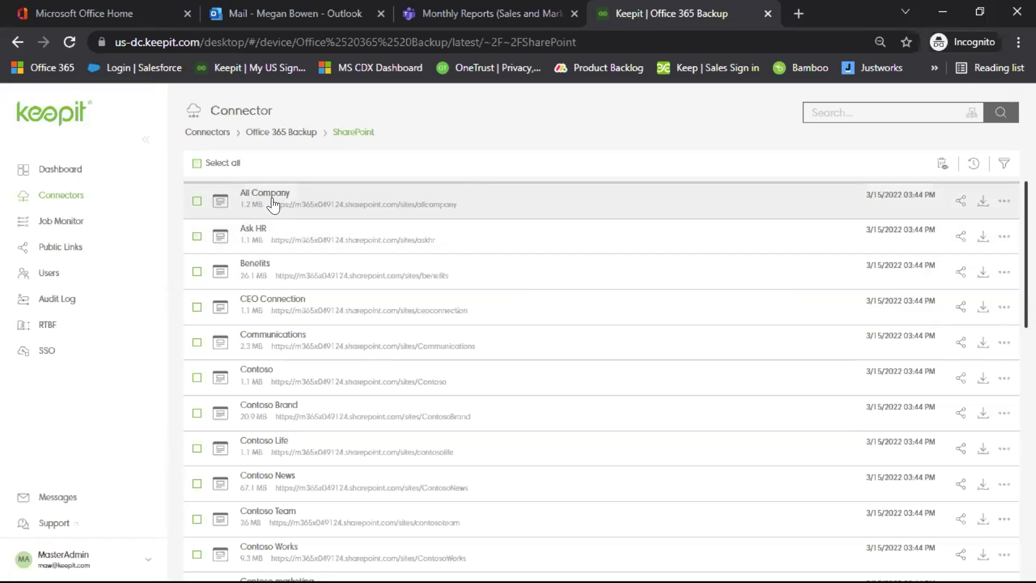
Look through the All Company site's permissions down to the All Company Members group, and return to the SharePoint site list.
{"action": "left_click", "coordinate": [273, 204]}
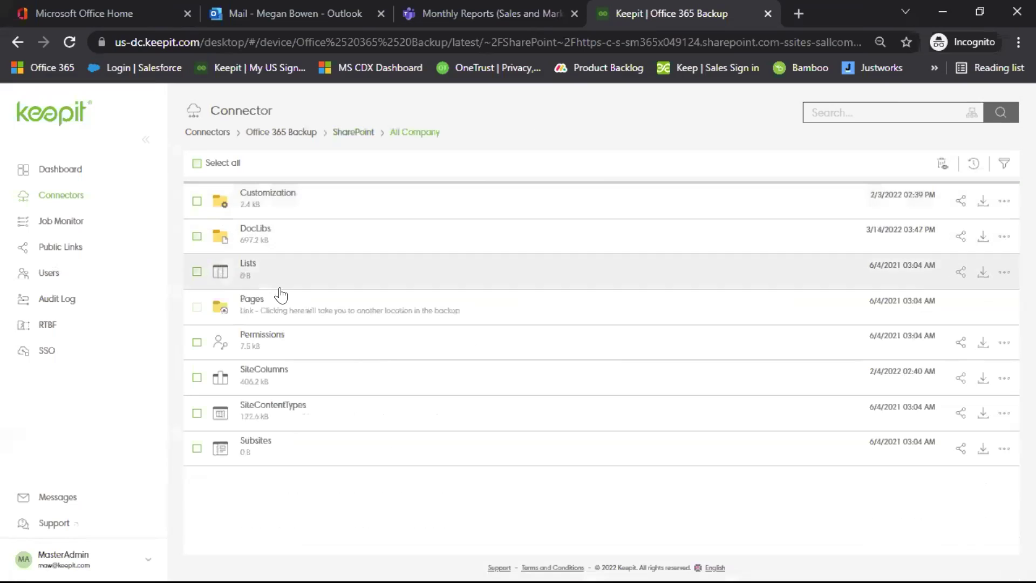
{"action": "left_click", "coordinate": [266, 341]}
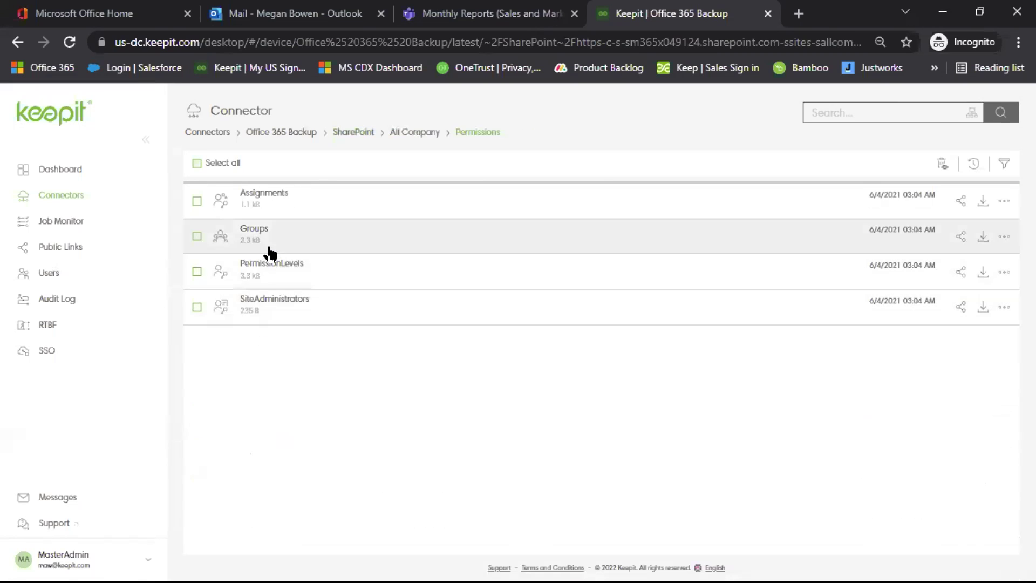
{"action": "left_click", "coordinate": [253, 231]}
{"action": "left_click", "coordinate": [261, 201]}
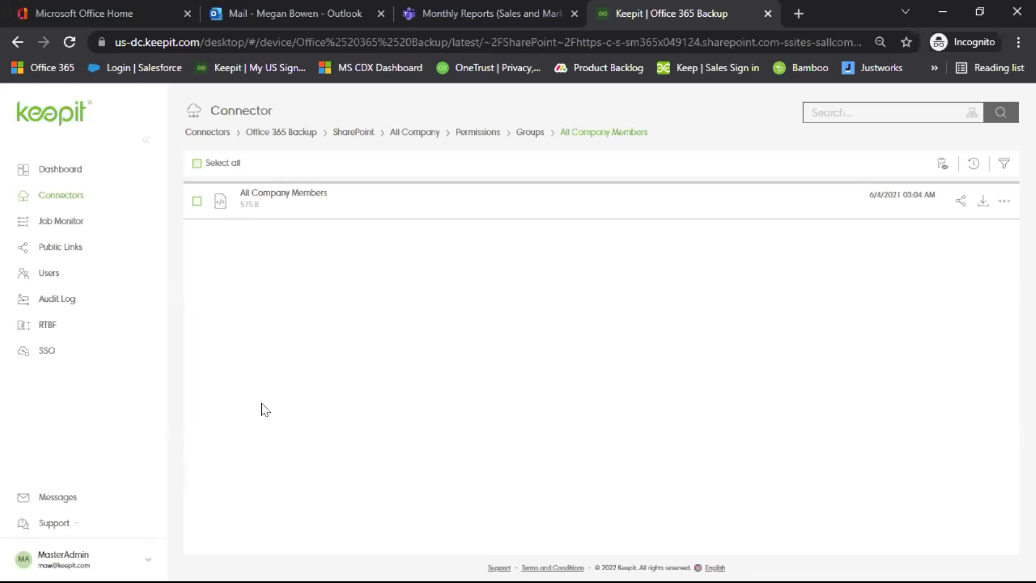
{"action": "left_click", "coordinate": [348, 135]}
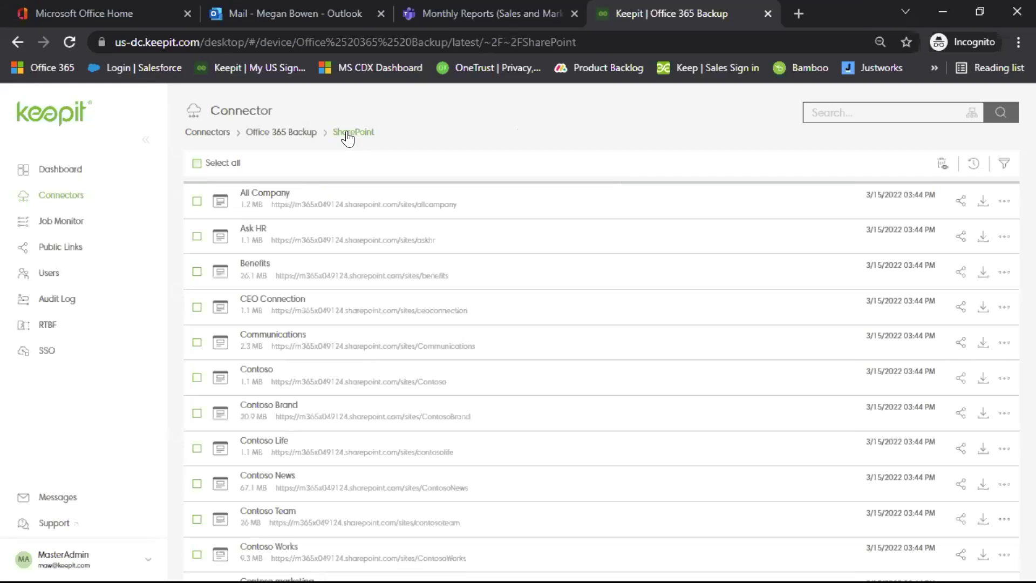
Configure a restore of the All Company site as a new site named NewOne, and cancel it before the summary.
{"action": "left_click", "coordinate": [1003, 202]}
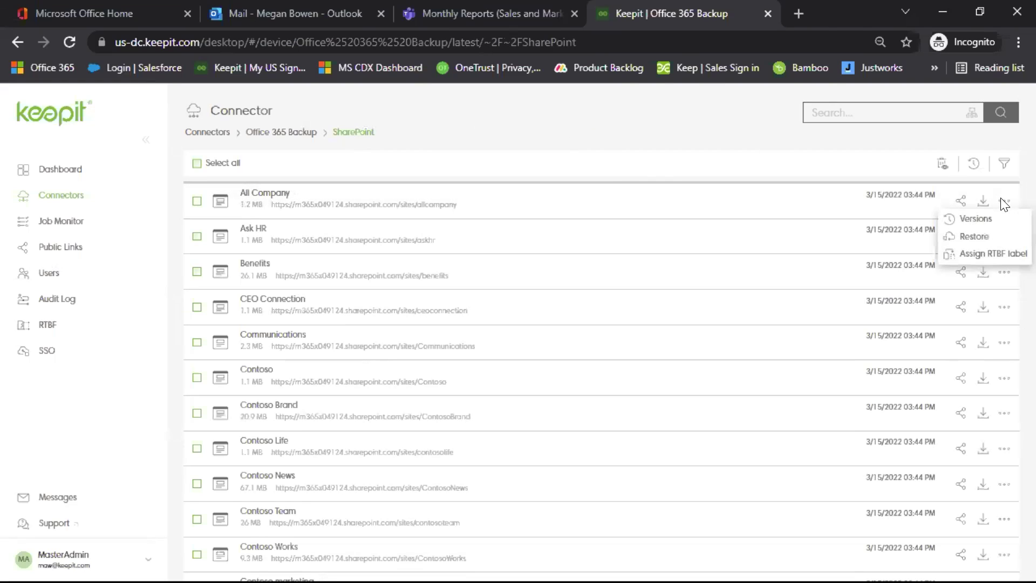
{"action": "left_click", "coordinate": [973, 236]}
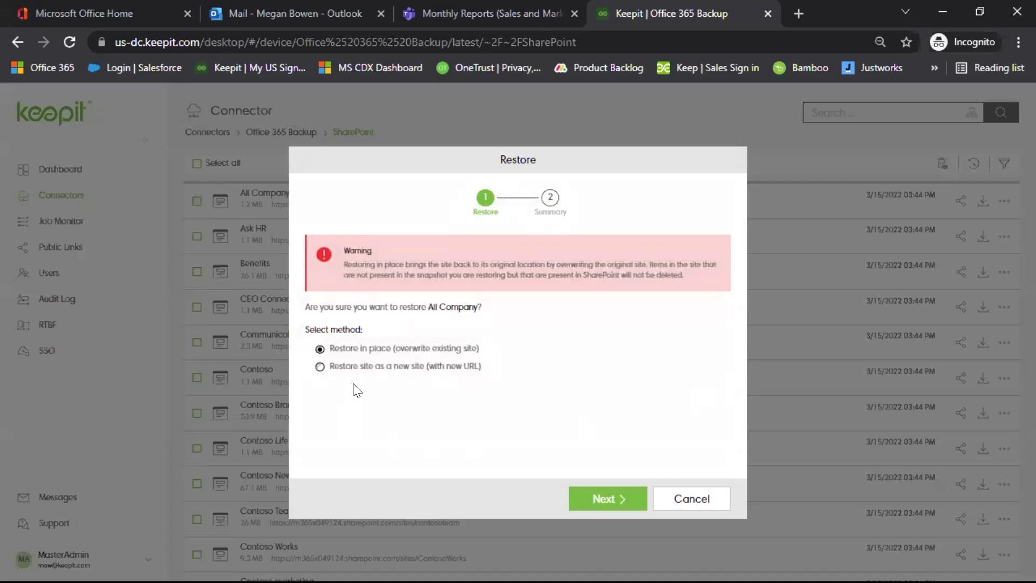
{"action": "left_click", "coordinate": [319, 367]}
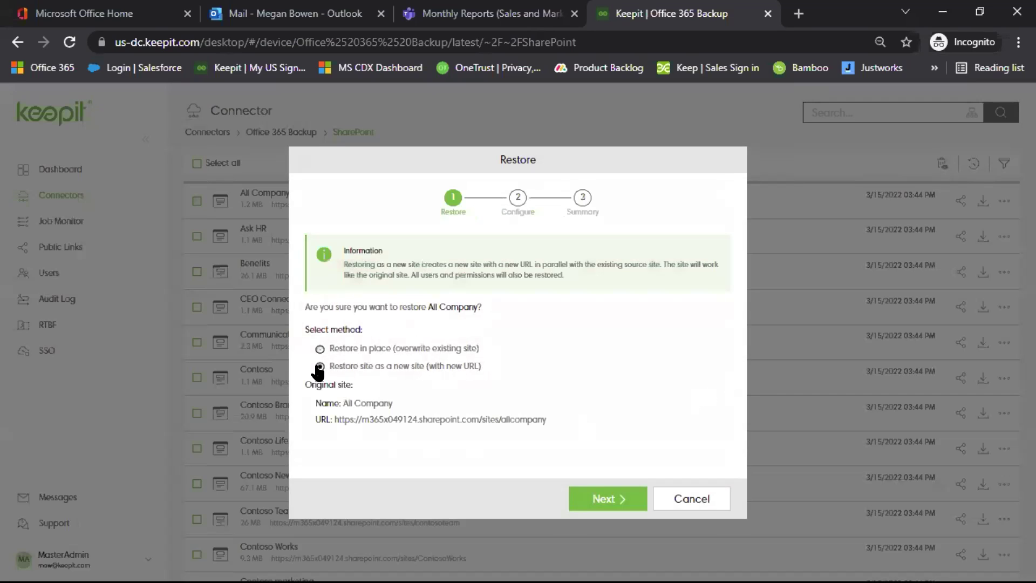
{"action": "left_click", "coordinate": [613, 497]}
{"action": "left_click", "coordinate": [364, 275]}
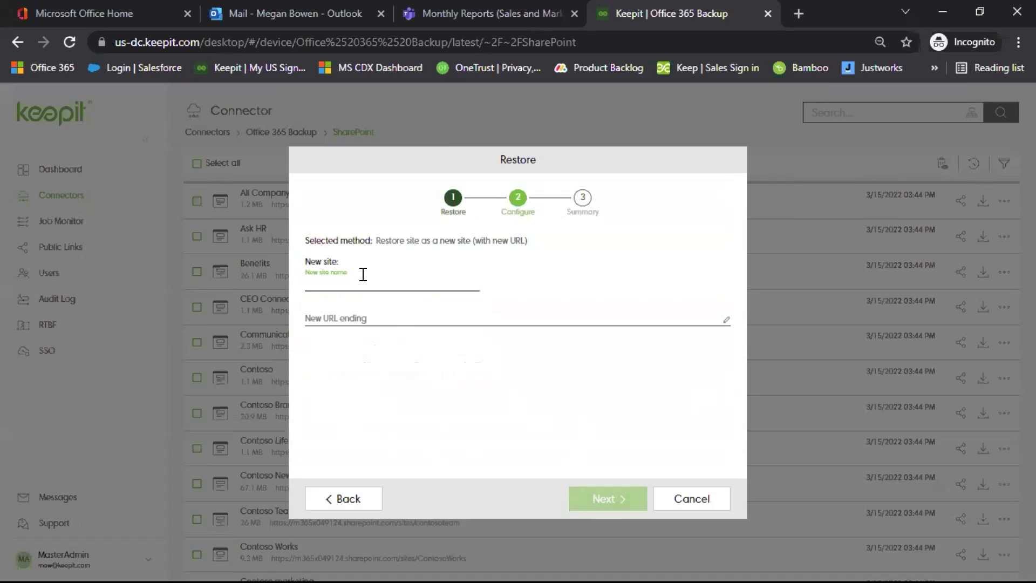
{"action": "type", "text": "NewOne"}
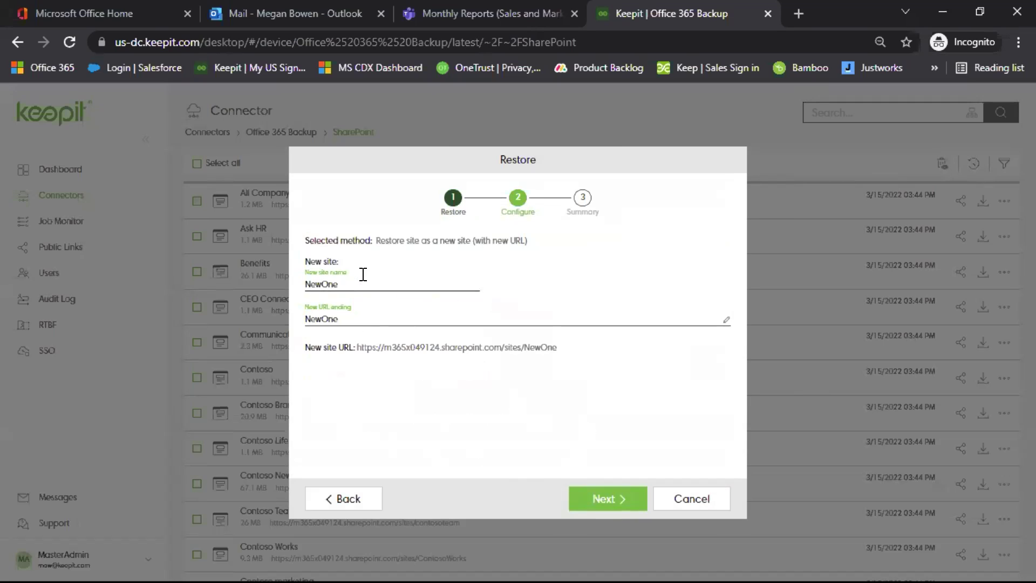
{"action": "left_click", "coordinate": [682, 494]}
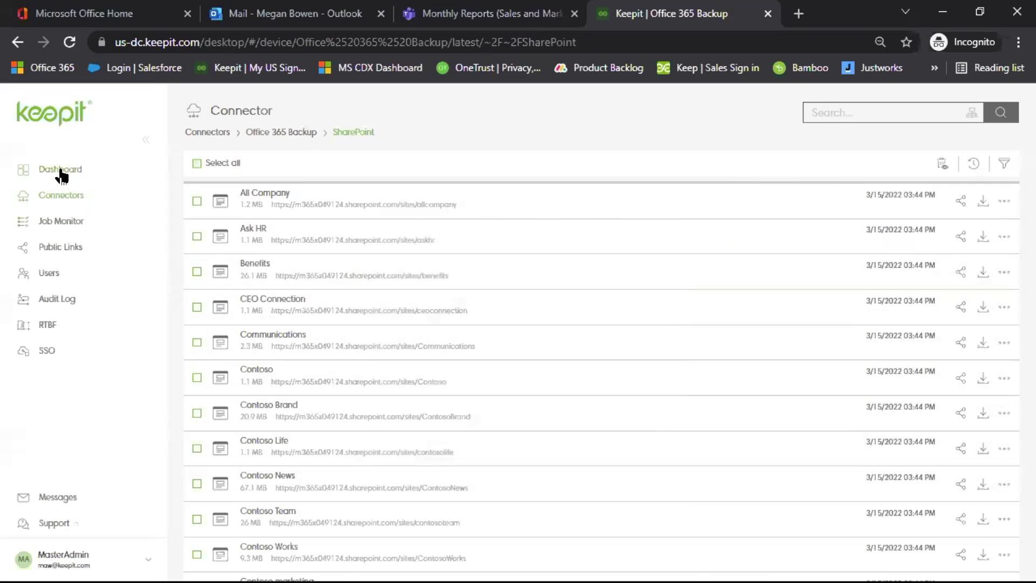
View the Dashboard overview and open the list of all connectors.
{"action": "left_click", "coordinate": [59, 170]}
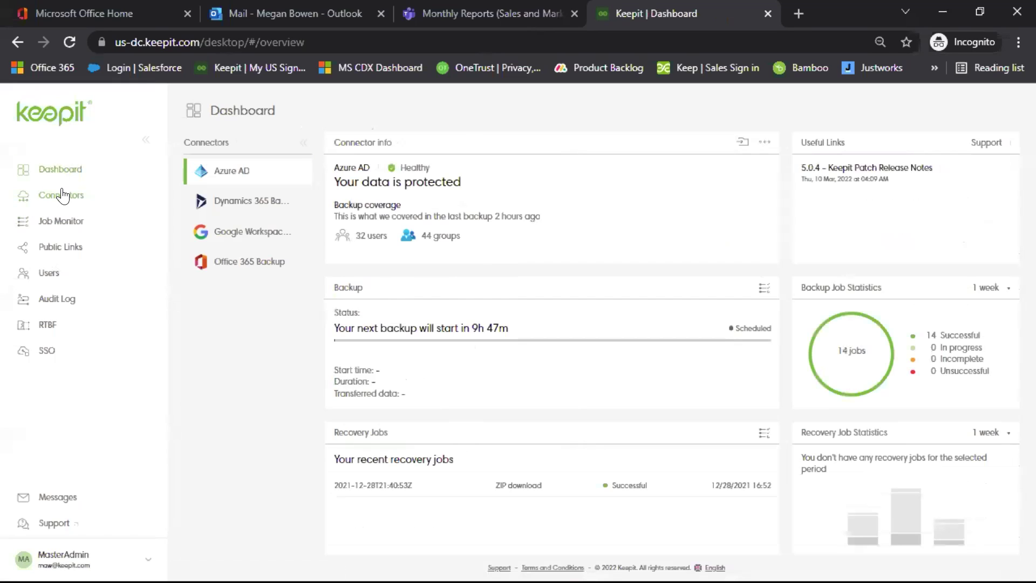
{"action": "left_click", "coordinate": [63, 197]}
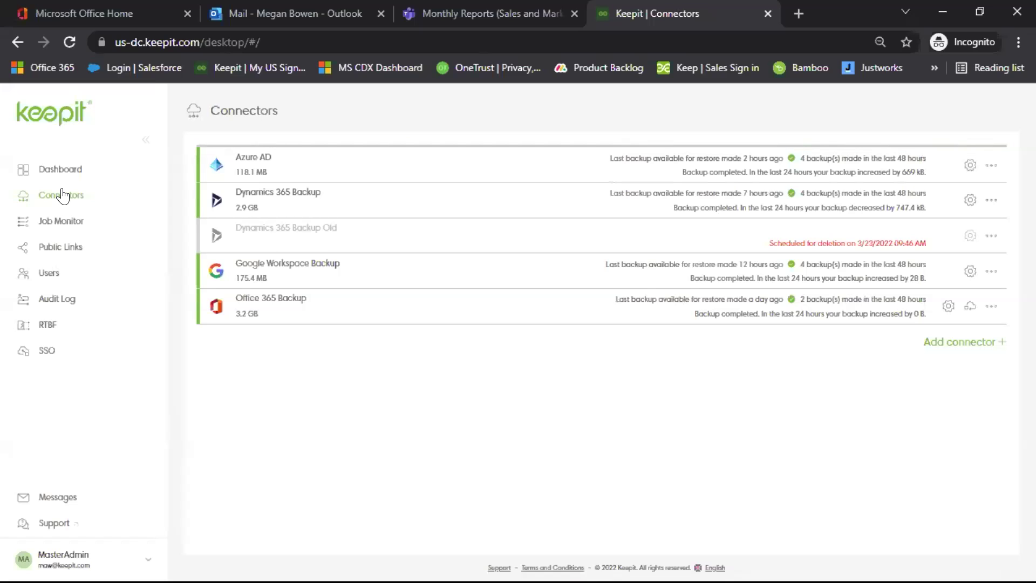
View the Dashboard overview of the Office 365 Backup connector.
{"action": "left_click", "coordinate": [52, 168]}
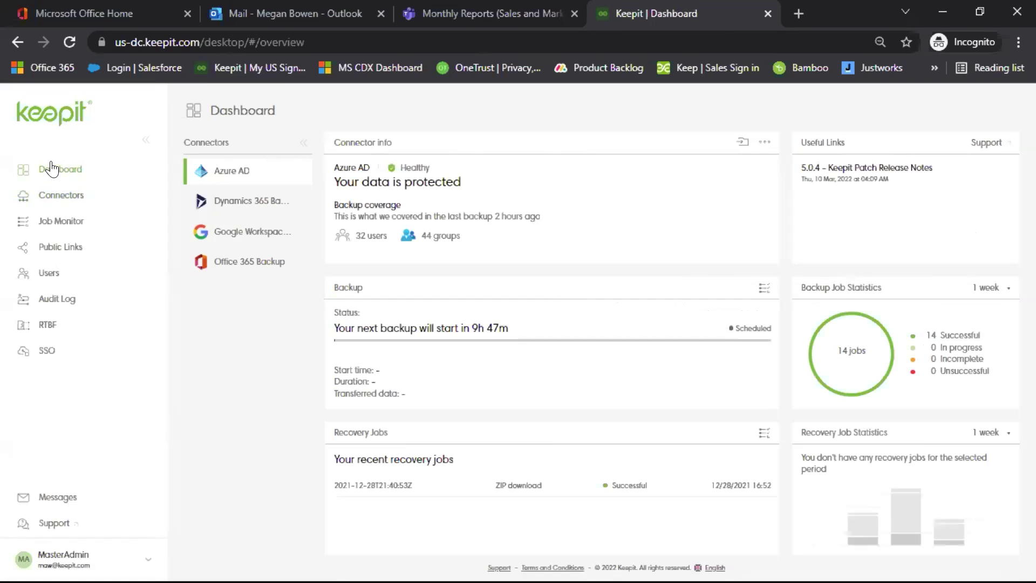
{"action": "left_click", "coordinate": [245, 261]}
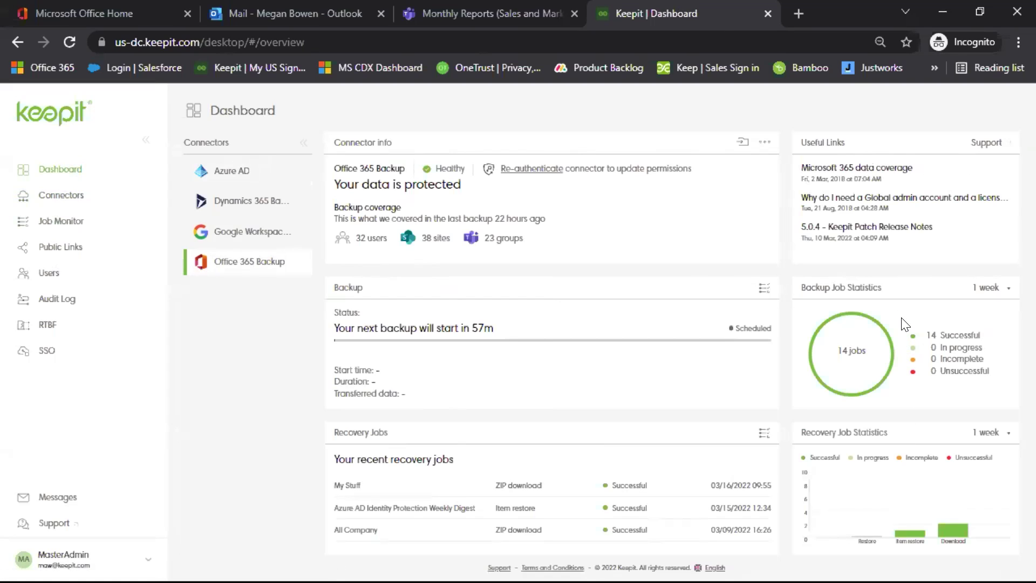
Check the job types available for filtering in the Job Monitor, and view the list of existing public links.
{"action": "left_click", "coordinate": [62, 222]}
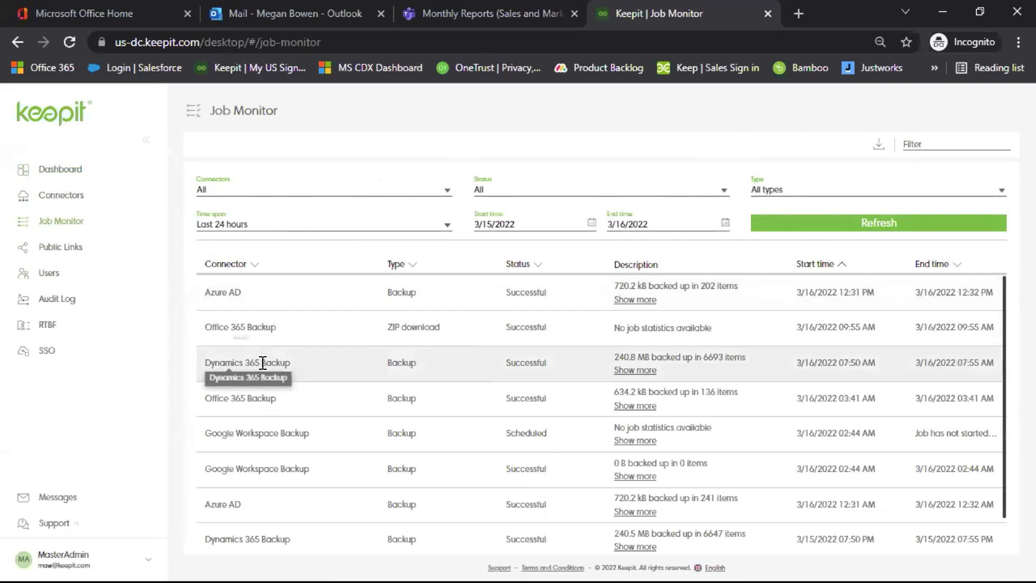
{"action": "left_click", "coordinate": [1000, 196]}
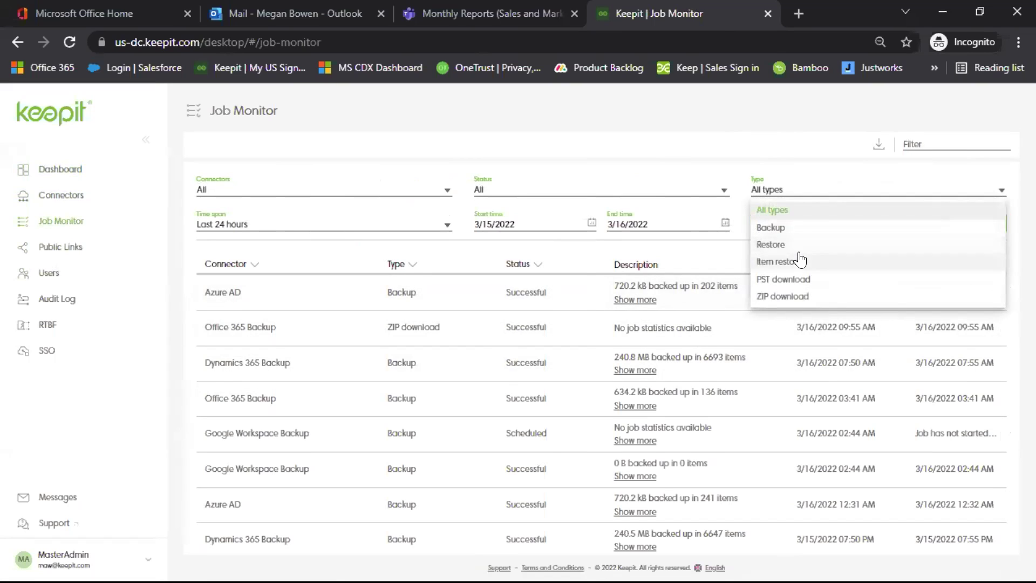
{"action": "left_click", "coordinate": [774, 128]}
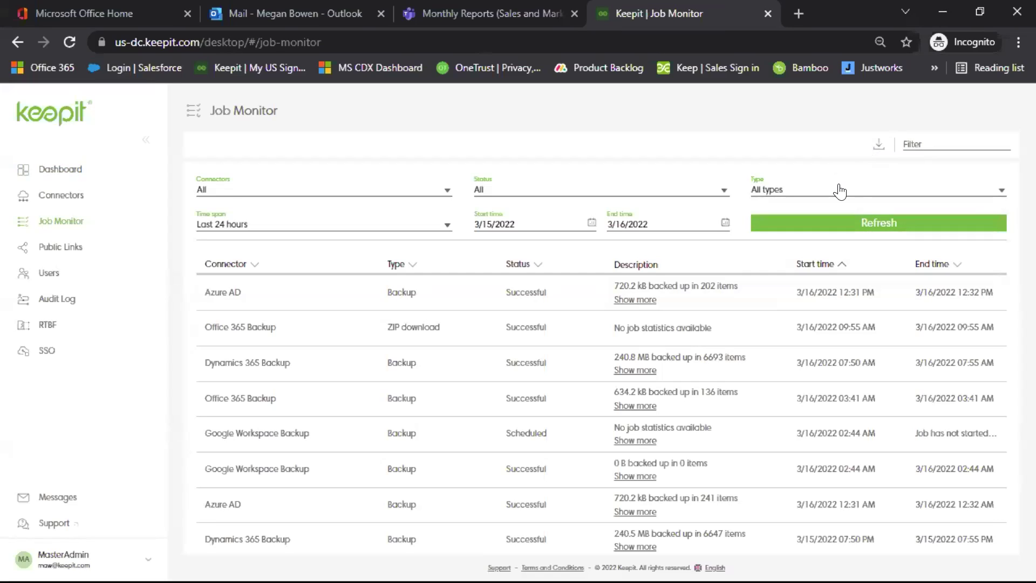
{"action": "left_click", "coordinate": [76, 246]}
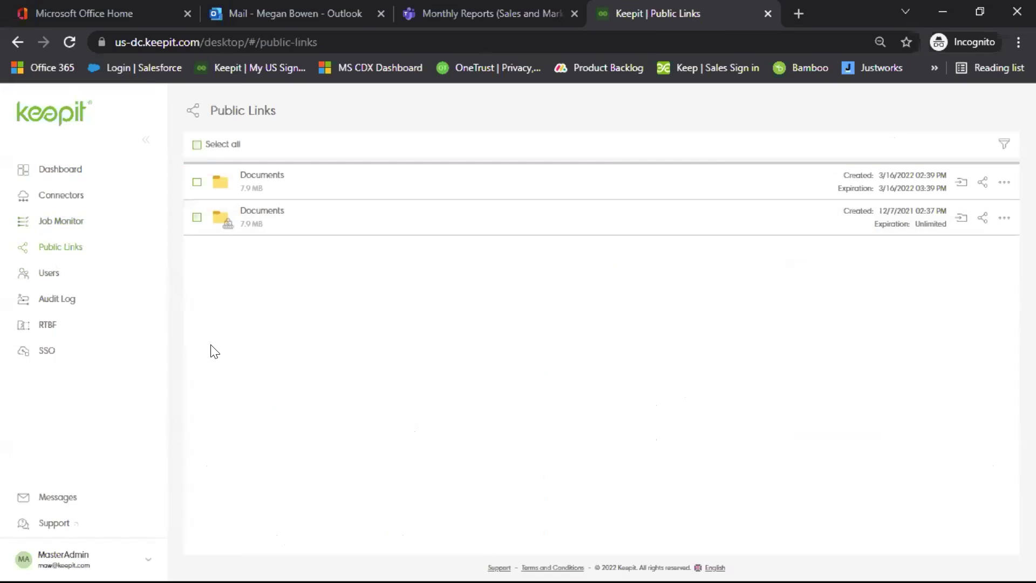
Examine the role permissions matrix in the Available user roles help article linked from the Users page, and return to Keepit's user list.
{"action": "left_click", "coordinate": [46, 274]}
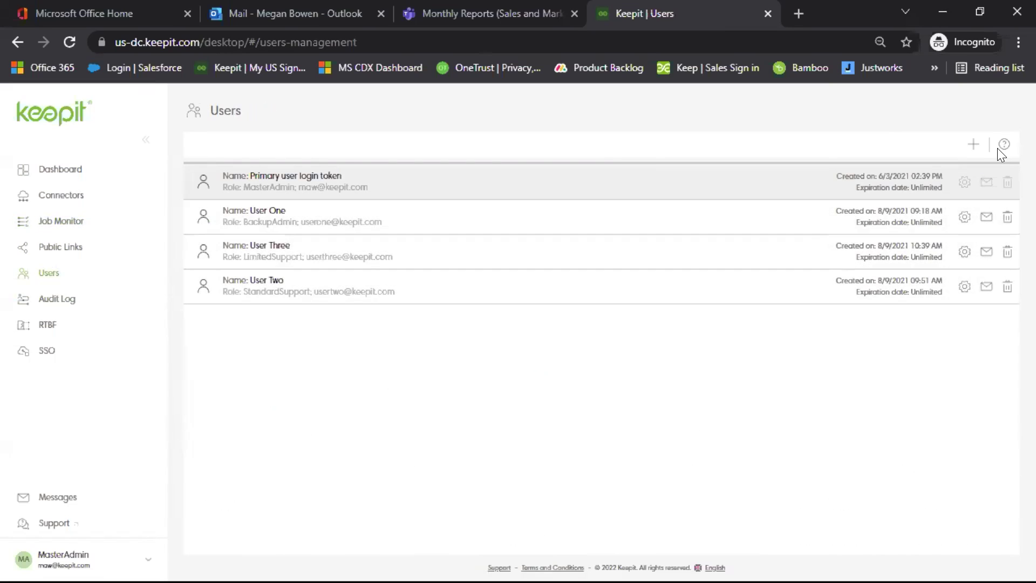
{"action": "left_click", "coordinate": [997, 147]}
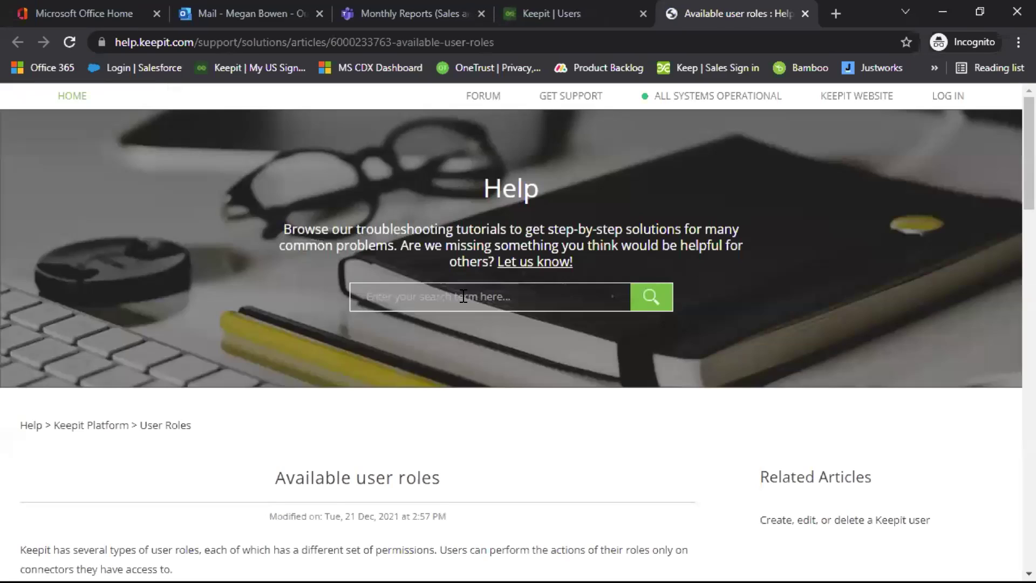
{"action": "scroll", "coordinate": [463, 295], "scroll_direction": "down", "scroll_amount": 3}
{"action": "scroll", "coordinate": [469, 302], "scroll_direction": "down", "scroll_amount": 5}
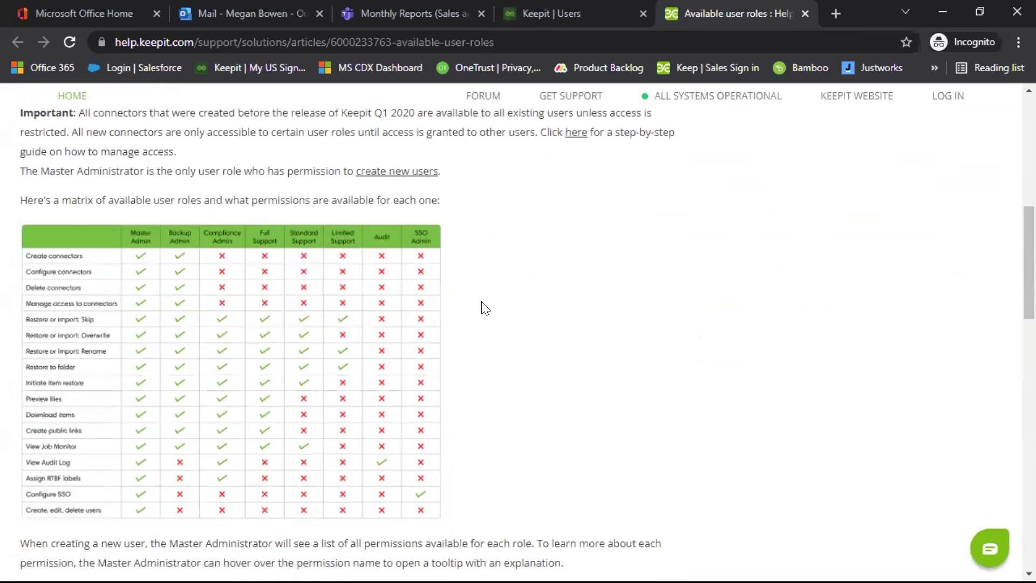
{"action": "scroll", "coordinate": [484, 307], "scroll_direction": "down", "scroll_amount": 1}
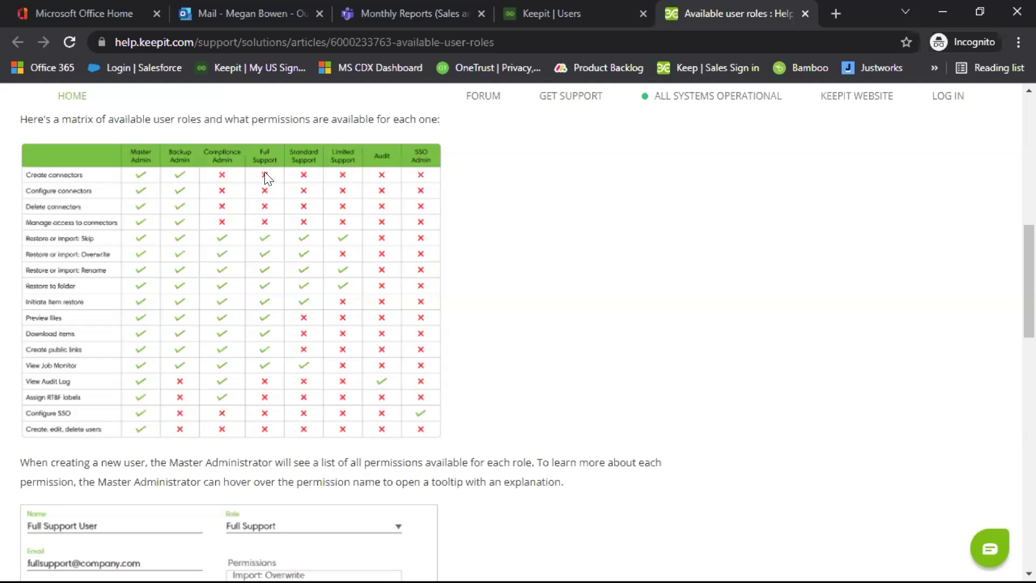
{"action": "left_click", "coordinate": [624, 18]}
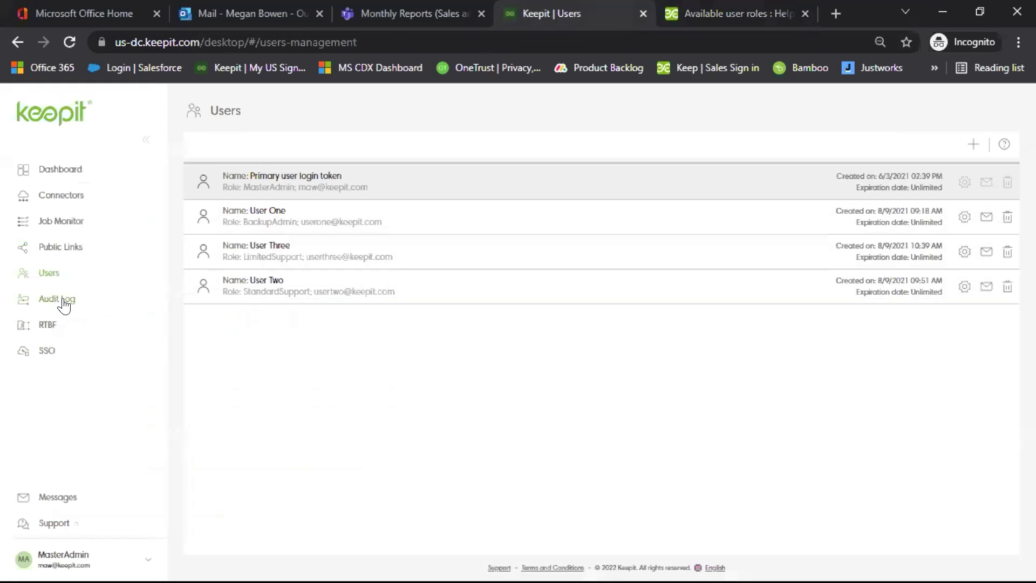
Look through the Audit Log entries for all users and areas, and open the list of RTBF files.
{"action": "left_click", "coordinate": [63, 300]}
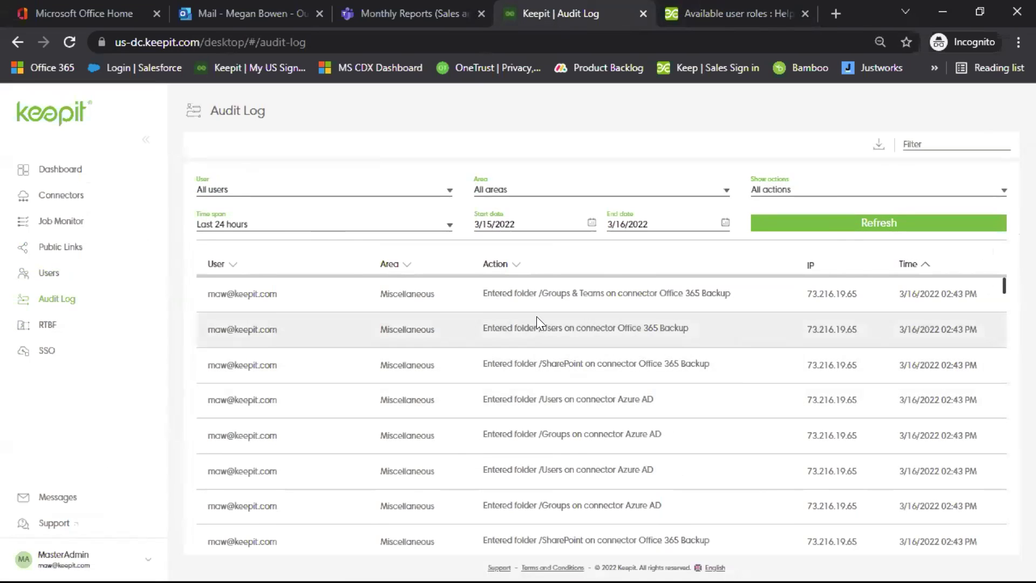
{"action": "scroll", "coordinate": [537, 318], "scroll_direction": "down", "scroll_amount": 5}
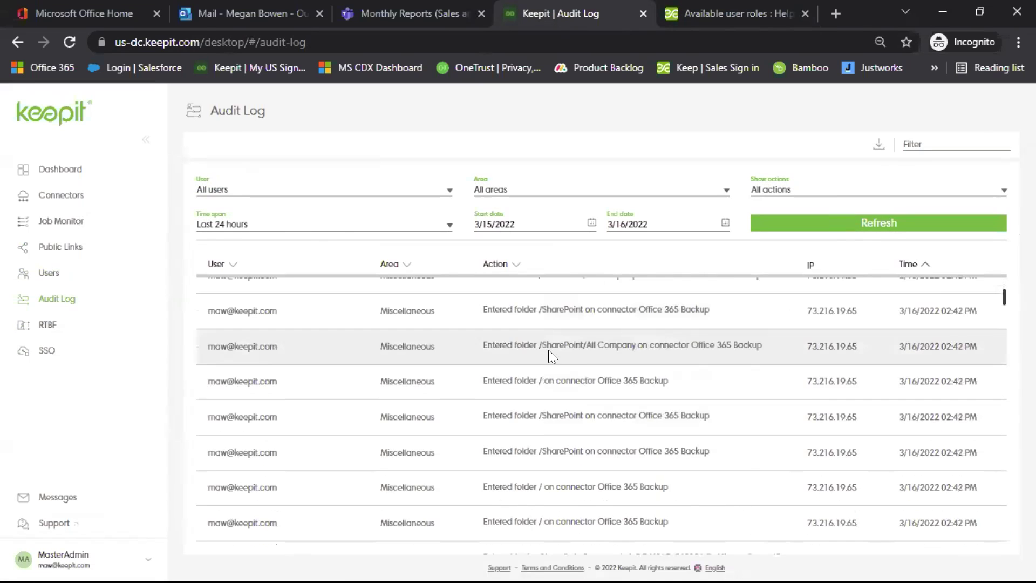
{"action": "scroll", "coordinate": [548, 350], "scroll_direction": "down", "scroll_amount": 5}
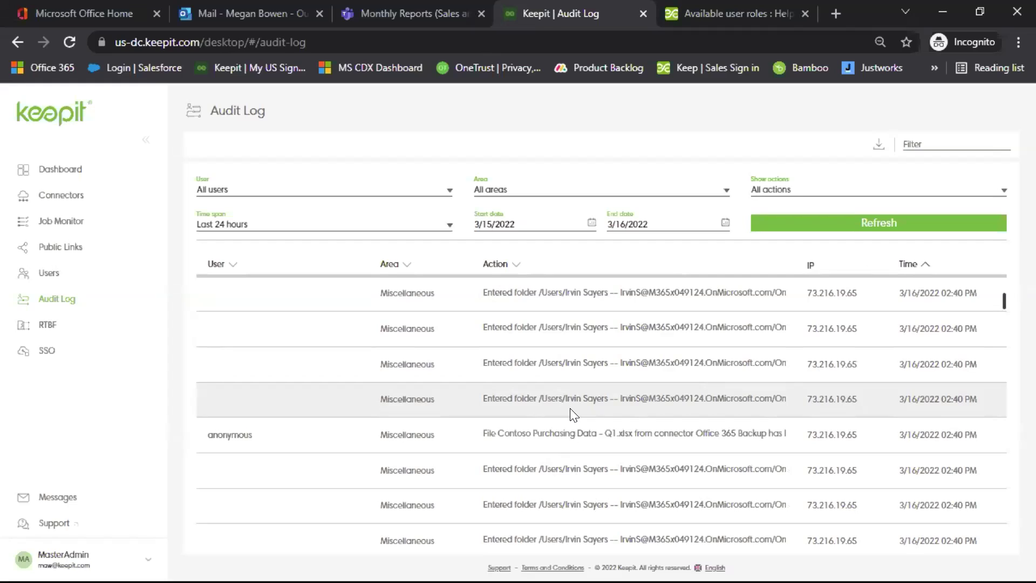
{"action": "left_click", "coordinate": [48, 324]}
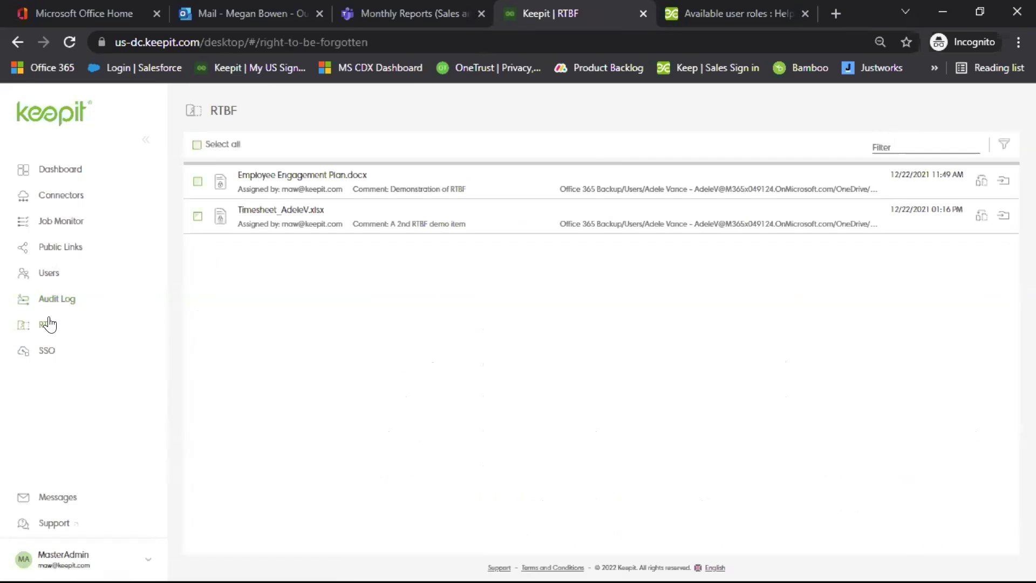